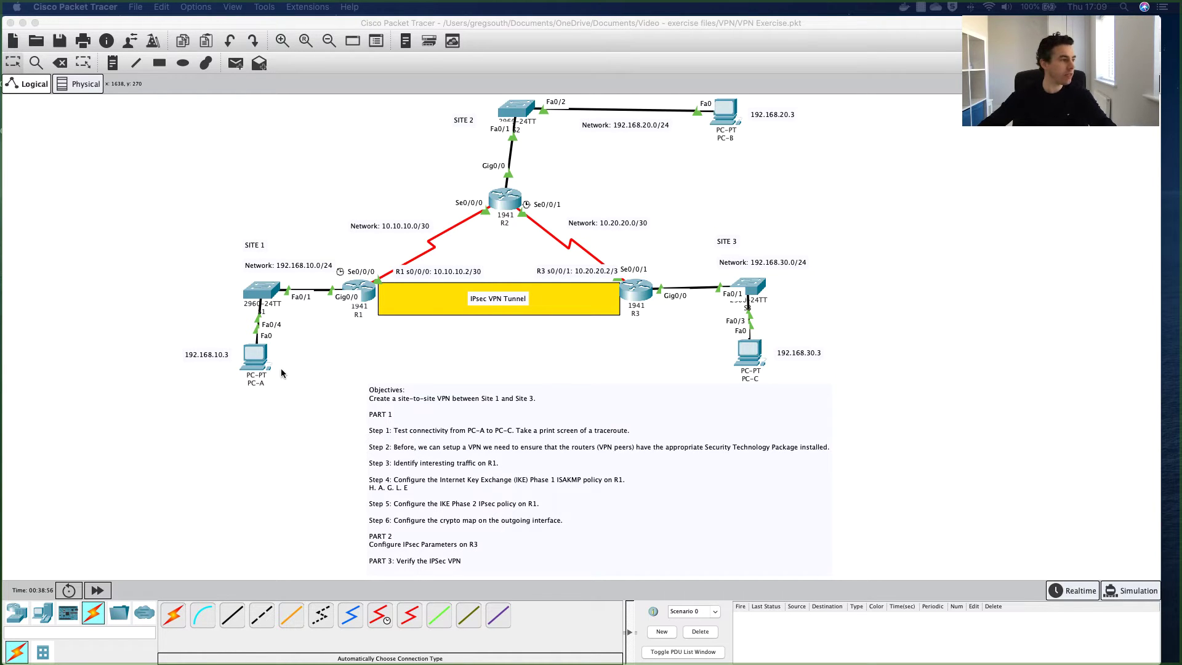
# Open the Command Prompt on PC-A and ping PC-C at 192.168.30.3.
pyautogui.click(258, 358)
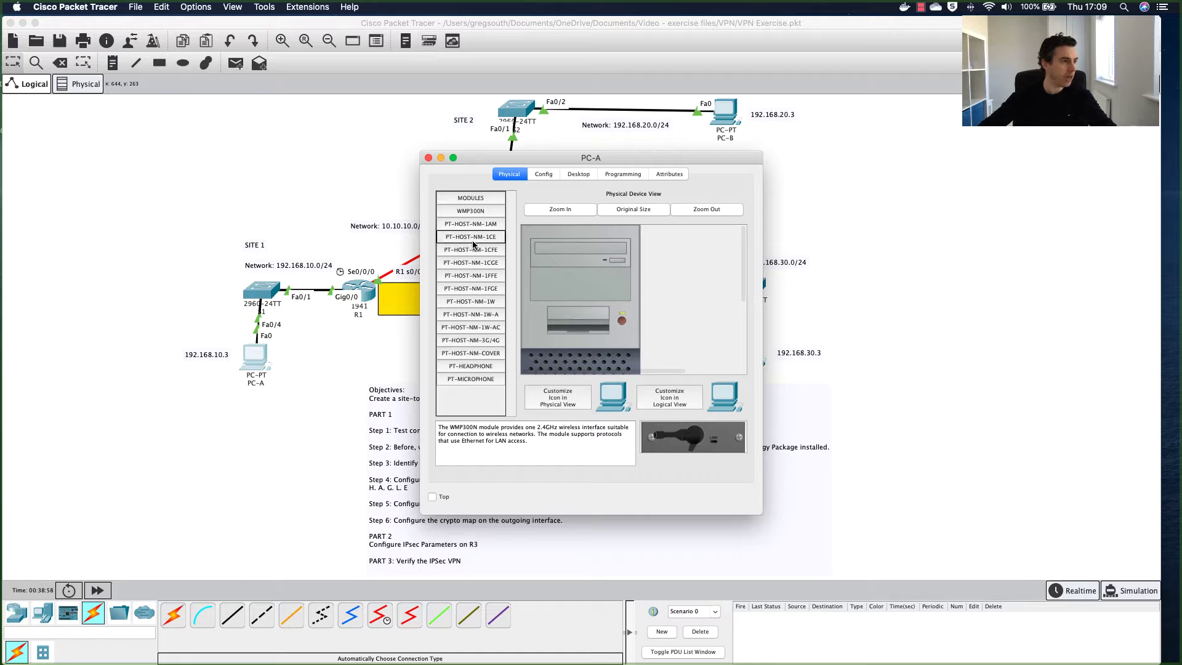
pyautogui.click(584, 174)
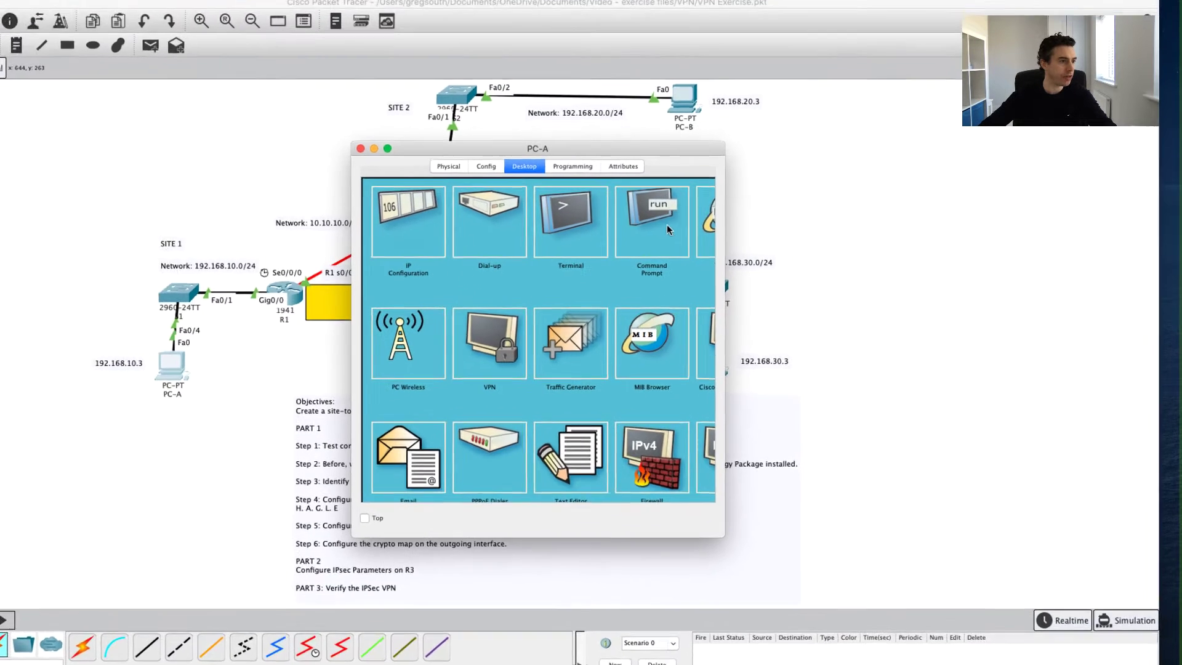
pyautogui.click(695, 262)
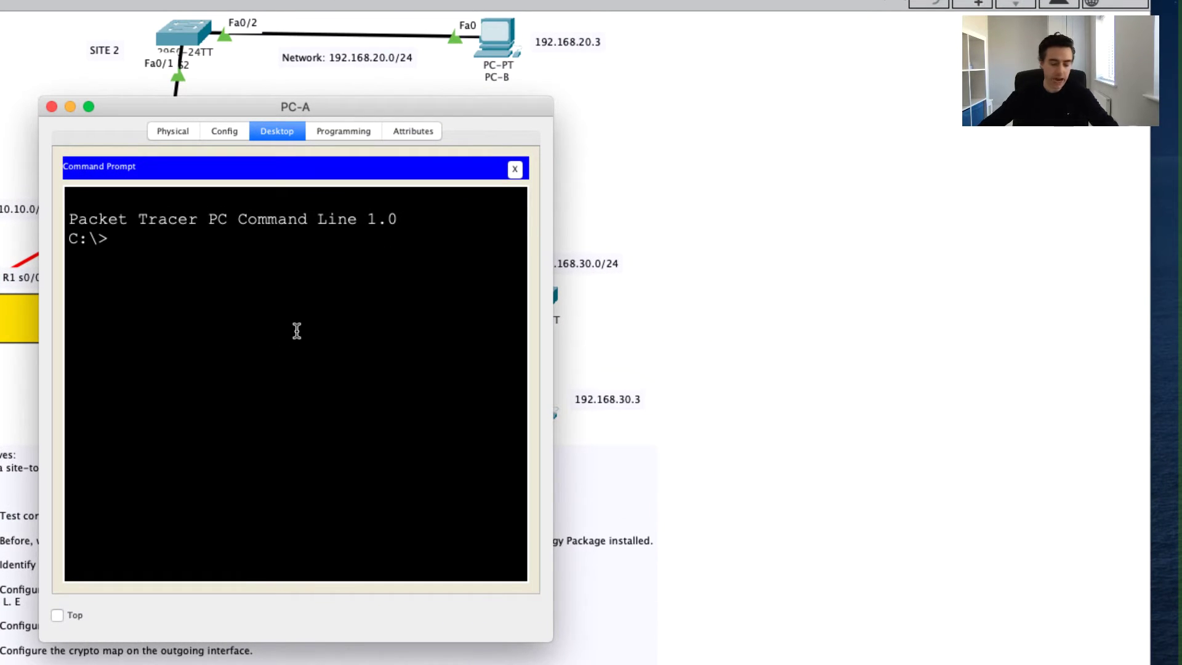
pyautogui.write('ping')
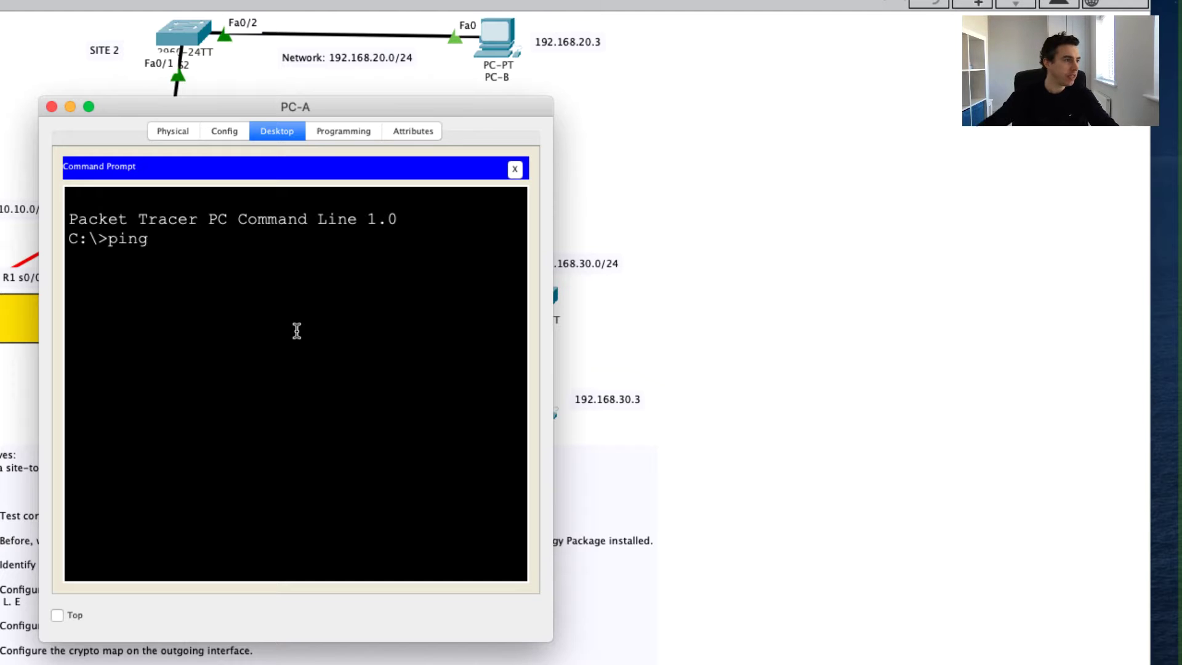
pyautogui.moveTo(192, 104); pyautogui.dragTo(806, 63)
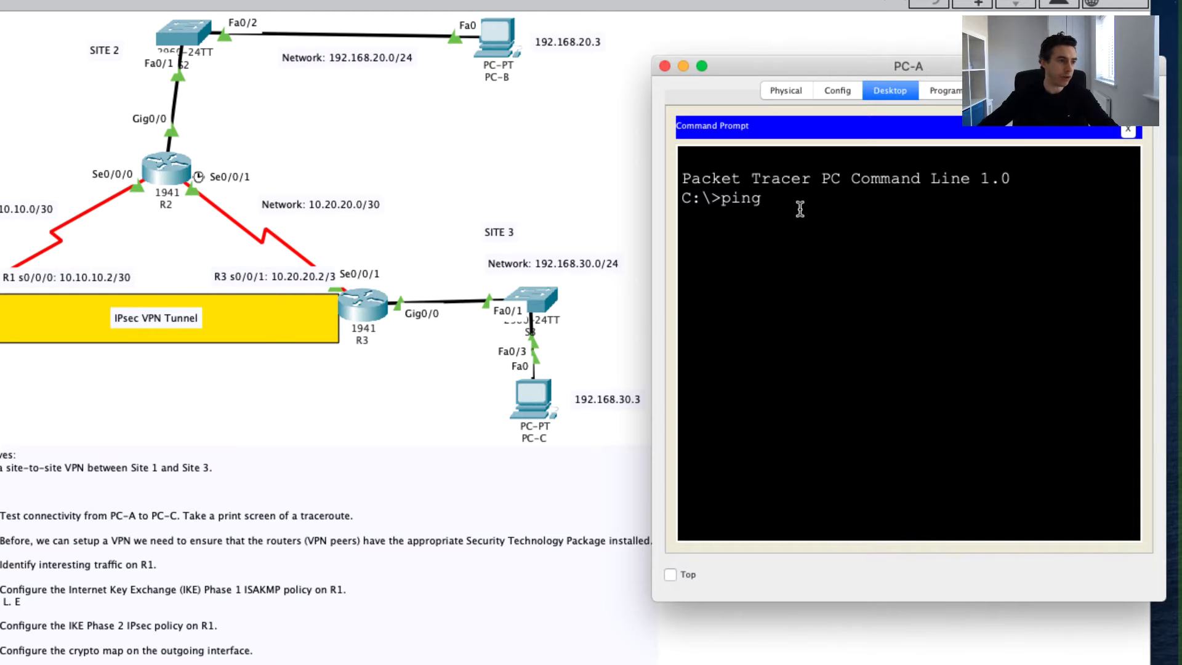
pyautogui.write('192.1')
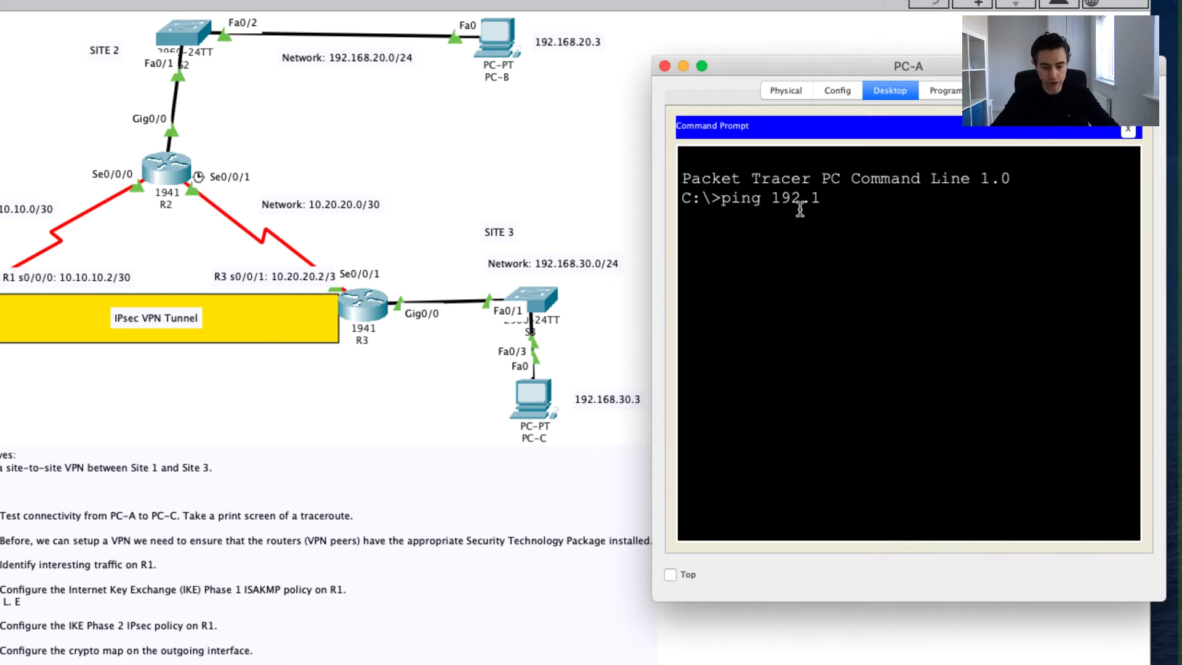
pyautogui.write('68.30.3')
pyautogui.press('Return')
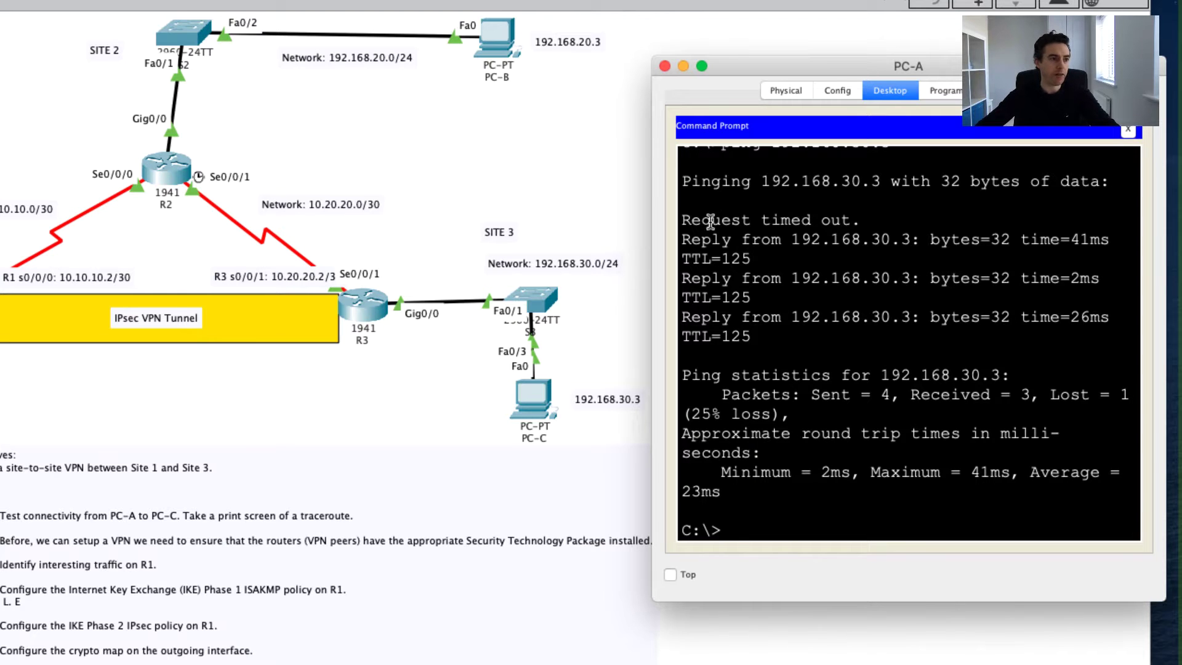
# Check the first ping's replies and repeat the ping to 192.168.30.3 from PC-A.
pyautogui.moveTo(682, 220)
pyautogui.mouseDown()
pyautogui.moveTo(869, 225)
pyautogui.moveTo(686, 221)
pyautogui.mouseUp()
pyautogui.click(897, 217)
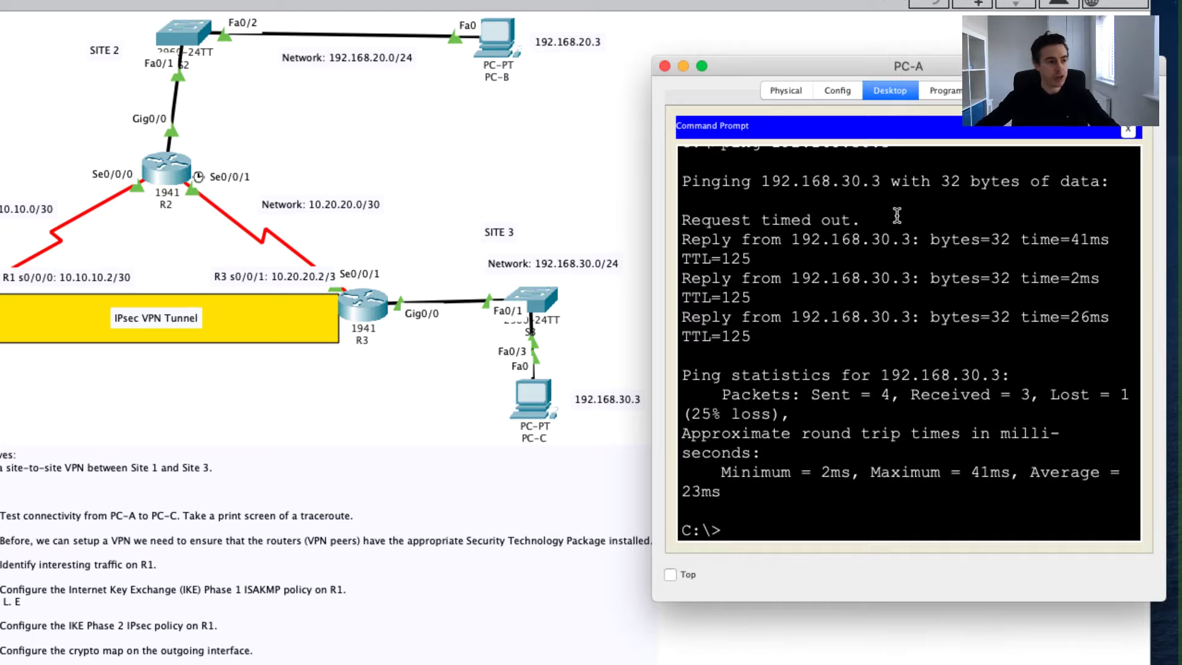
pyautogui.press('Return')
pyautogui.press('Return')
pyautogui.press('Up')
pyautogui.press('Return')
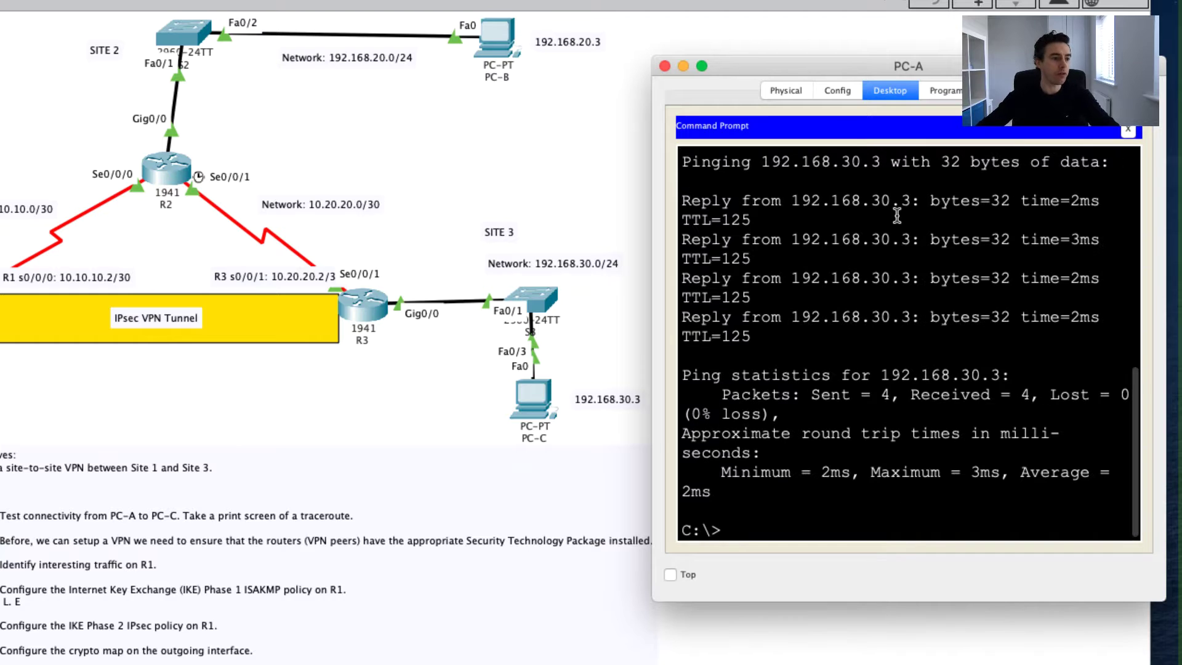
# Trace the route from PC-A to 192.168.30.3 with tracert, widen the window to read the hops, and close PC-A.
pyautogui.press('Return')
pyautogui.press('Return')
pyautogui.write('tra')
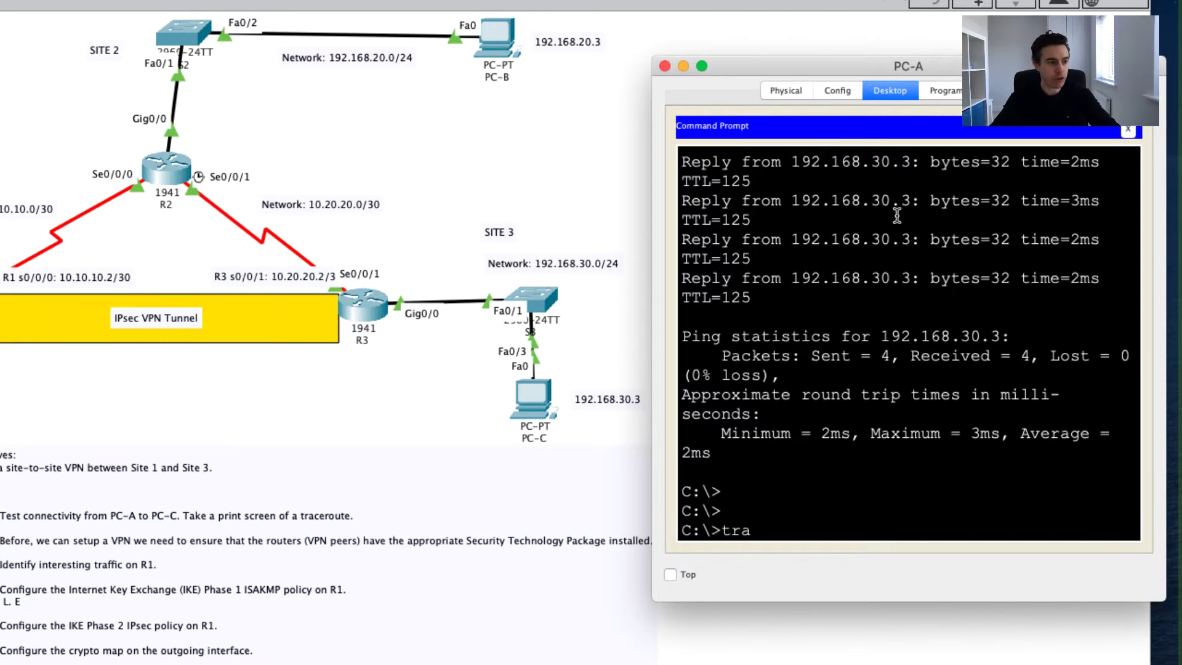
pyautogui.write('cert')
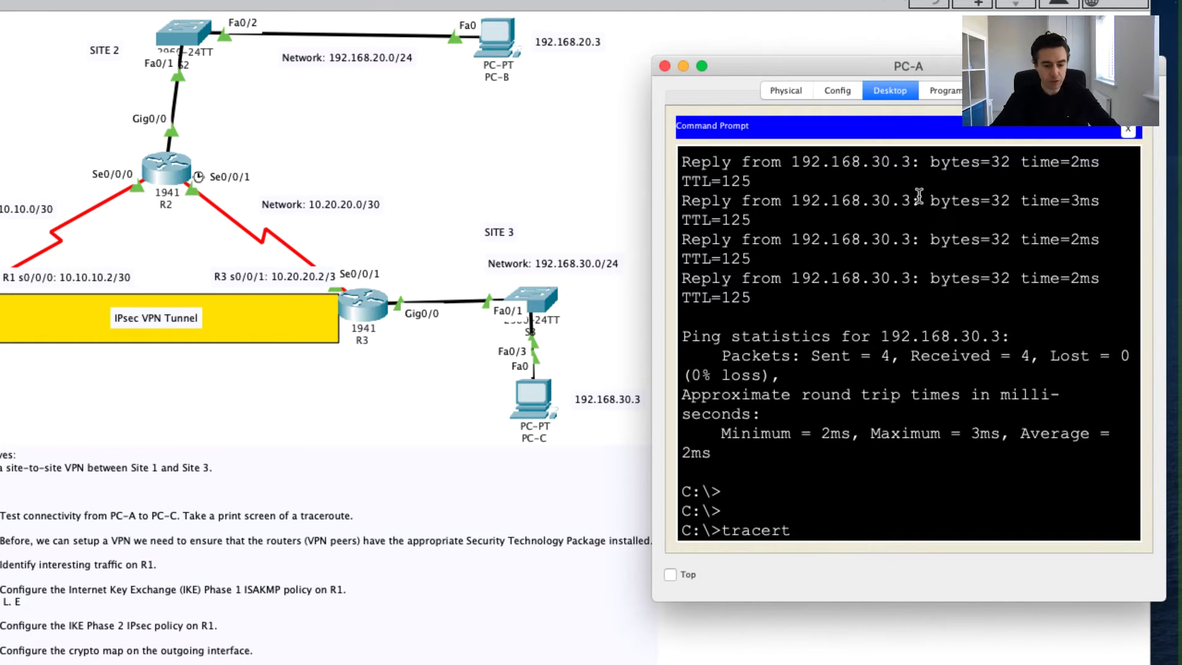
pyautogui.write(' 192.168.')
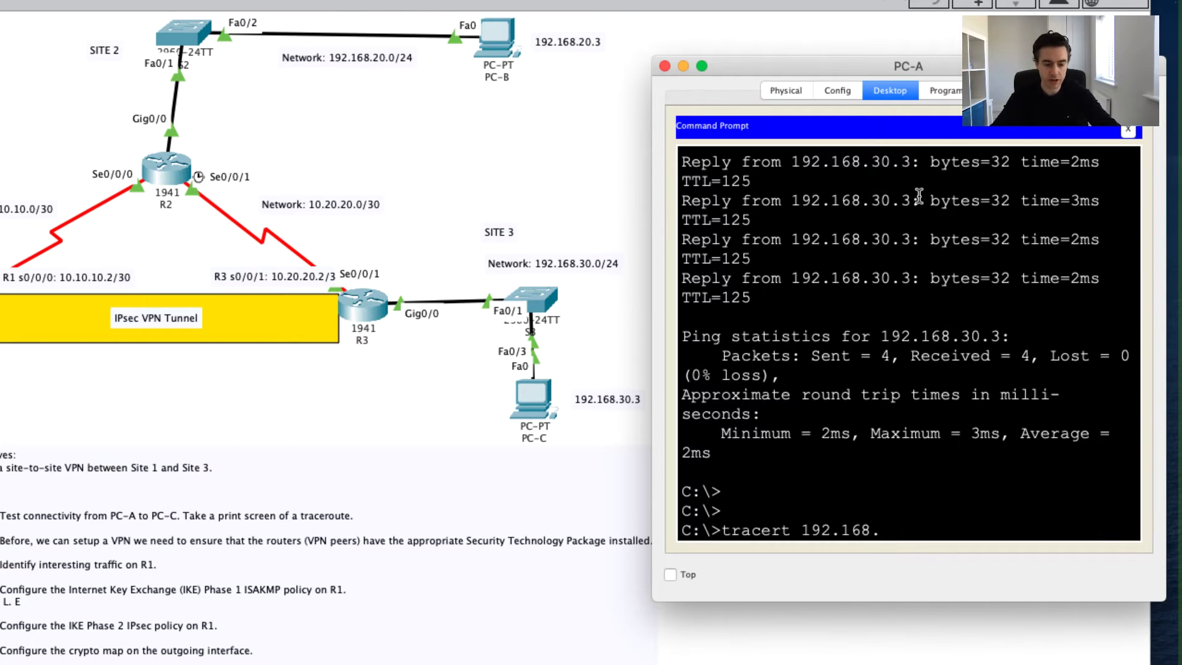
pyautogui.write('30.3')
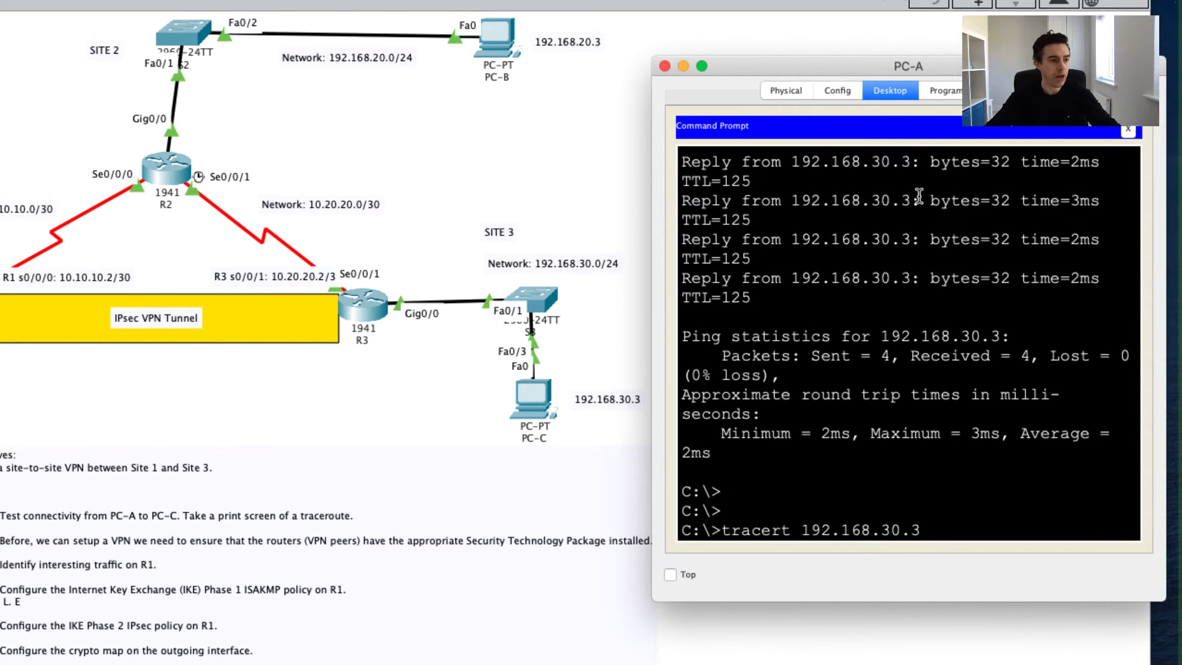
pyautogui.press('Return')
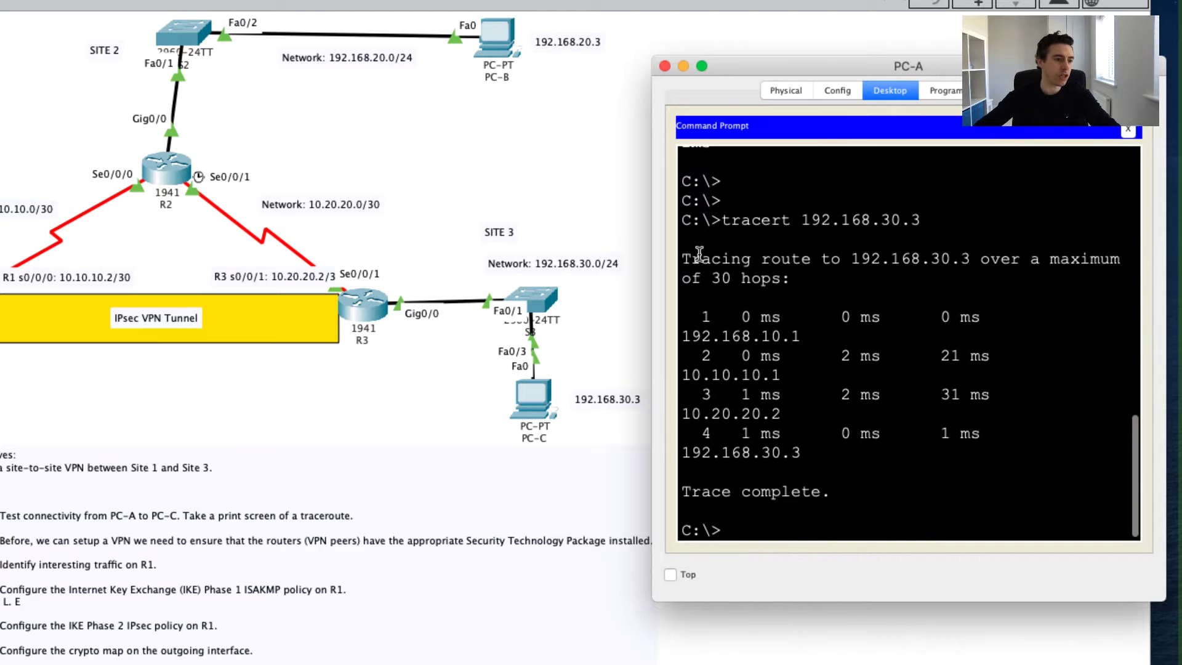
pyautogui.moveTo(652, 321); pyautogui.dragTo(579, 319)
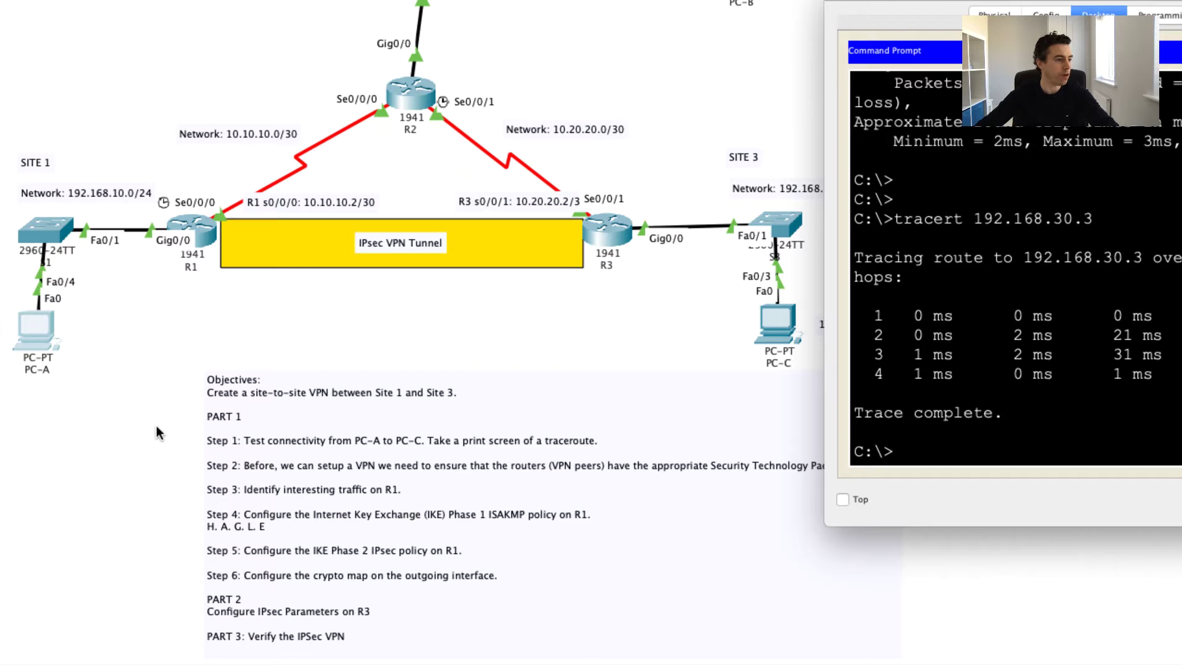
pyautogui.press('super+w')
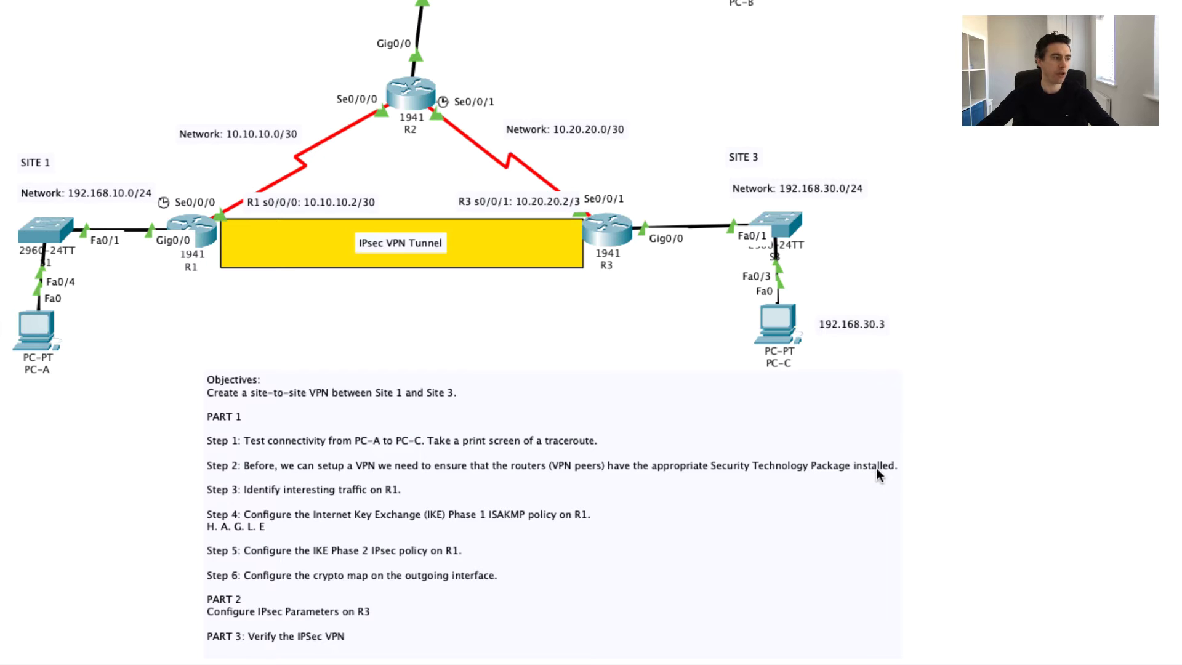
# Open router R1's command line in a widened window and enter privileged EXEC mode with en.
pyautogui.click(192, 231)
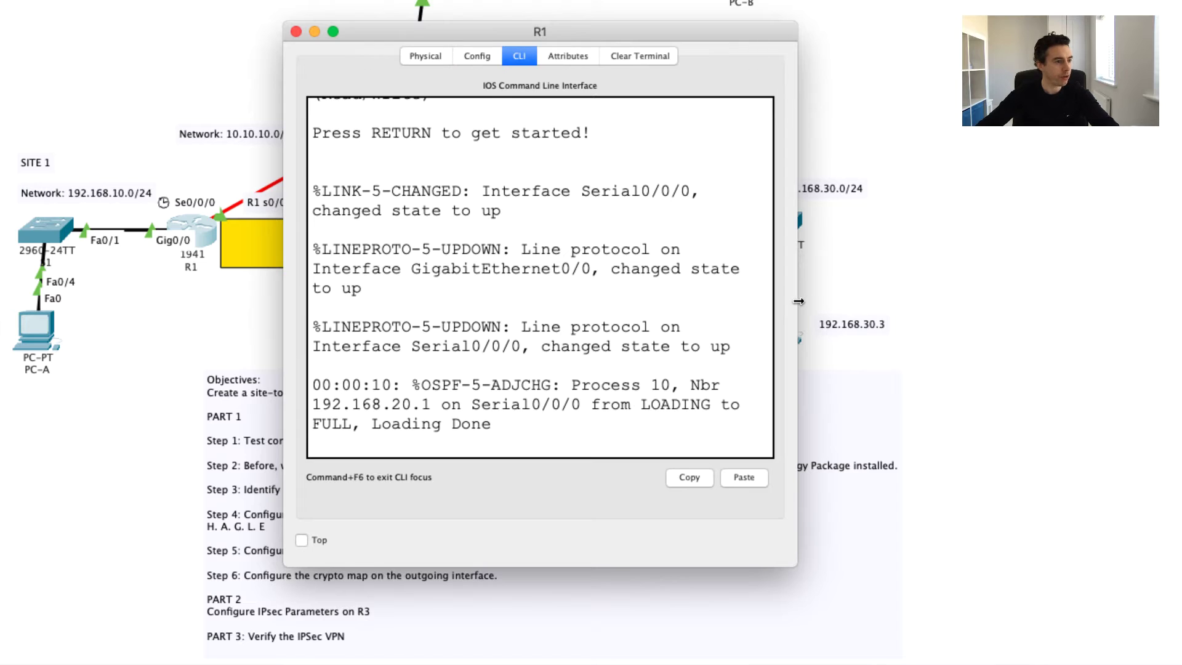
pyautogui.moveTo(798, 301); pyautogui.dragTo(1173, 293)
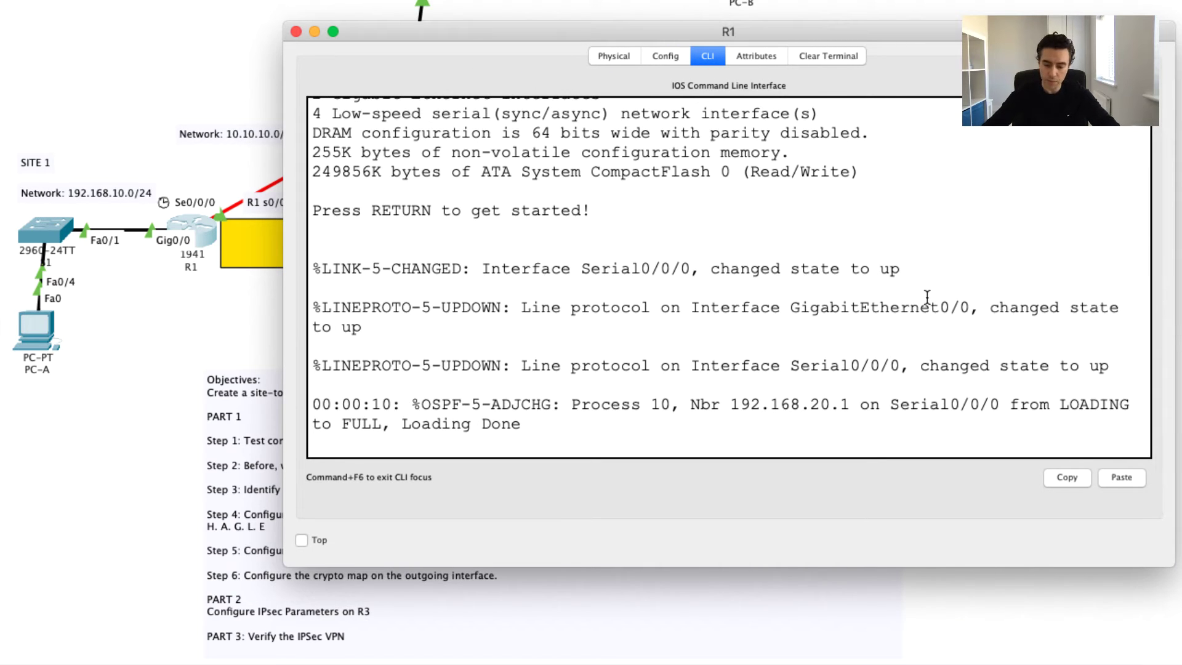
pyautogui.press('Return')
pyautogui.press('Return')
pyautogui.write('en')
pyautogui.press('Return')
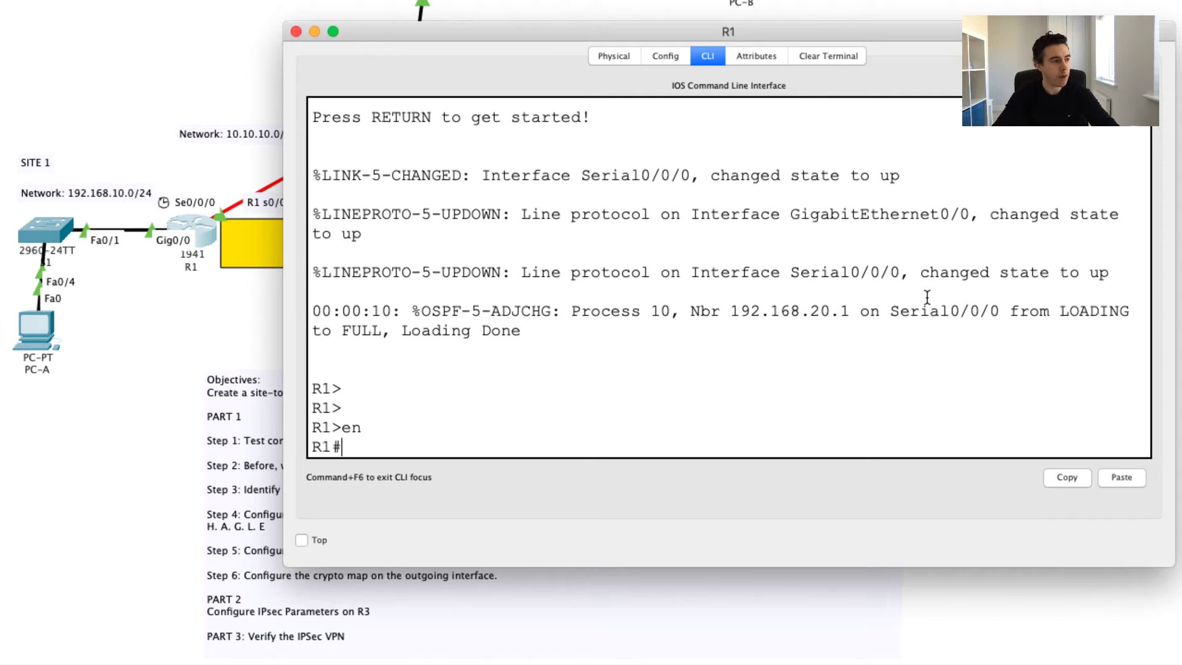
# Run show version on R1 and examine the security entry in the technology package license table.
pyautogui.write('show version')
pyautogui.press('Return')
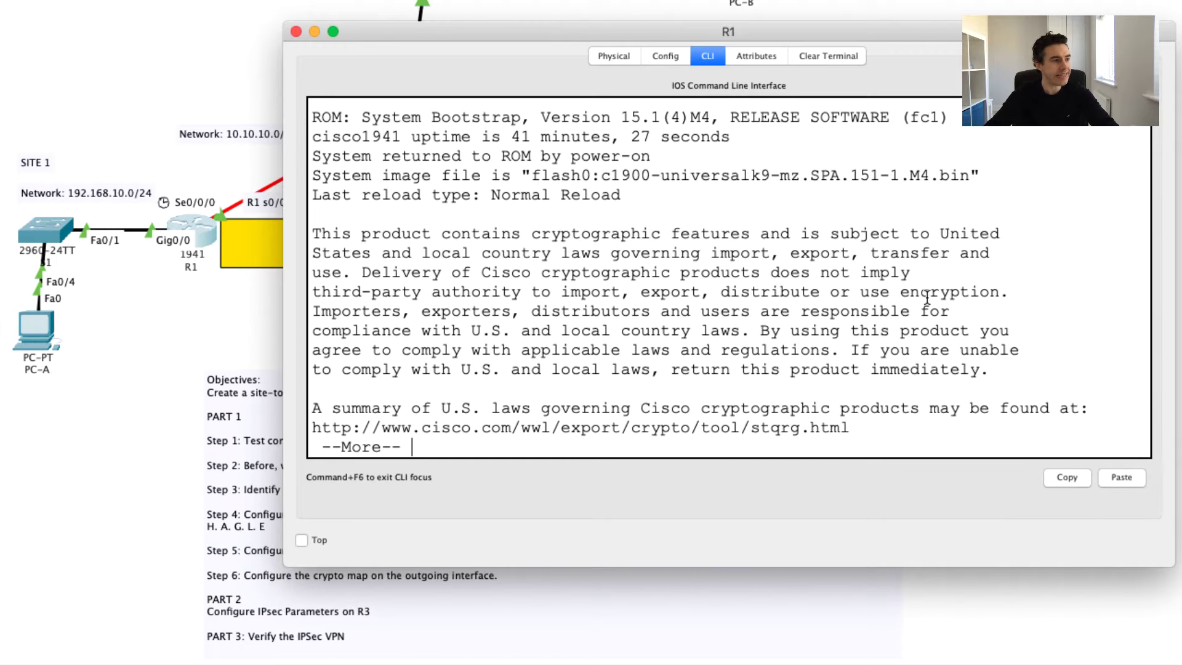
pyautogui.press('space')
pyautogui.press('Return')
pyautogui.press('Return')
pyautogui.press('Return')
pyautogui.press('Return')
pyautogui.press('Return')
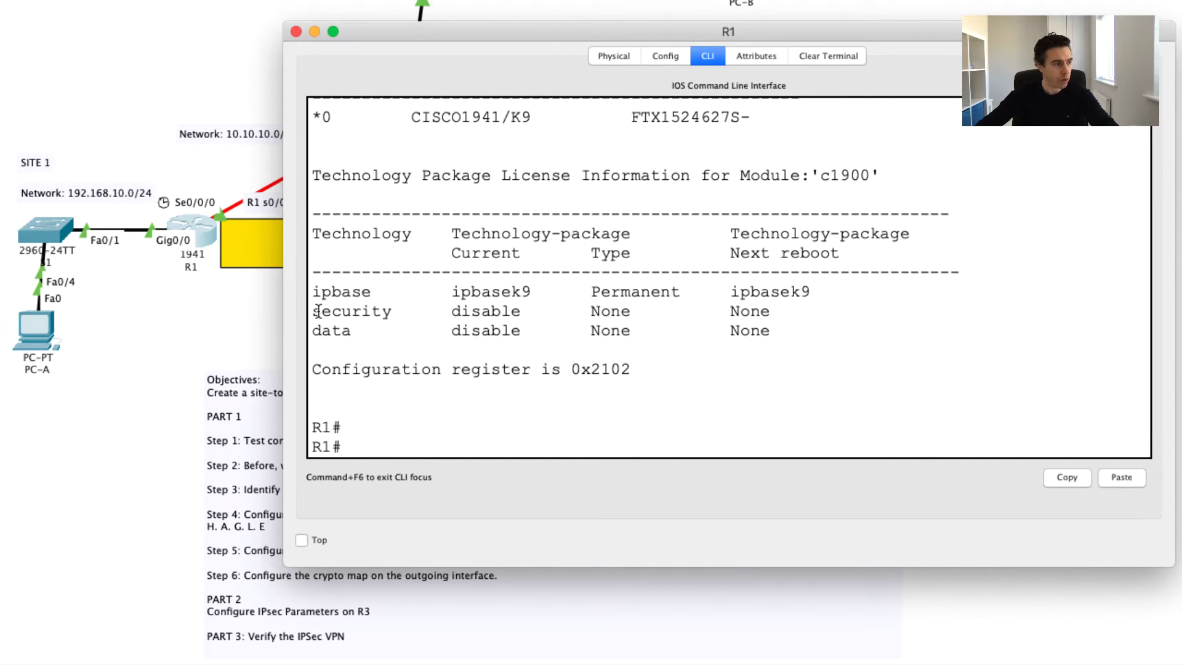
pyautogui.moveTo(311, 312); pyautogui.dragTo(815, 306)
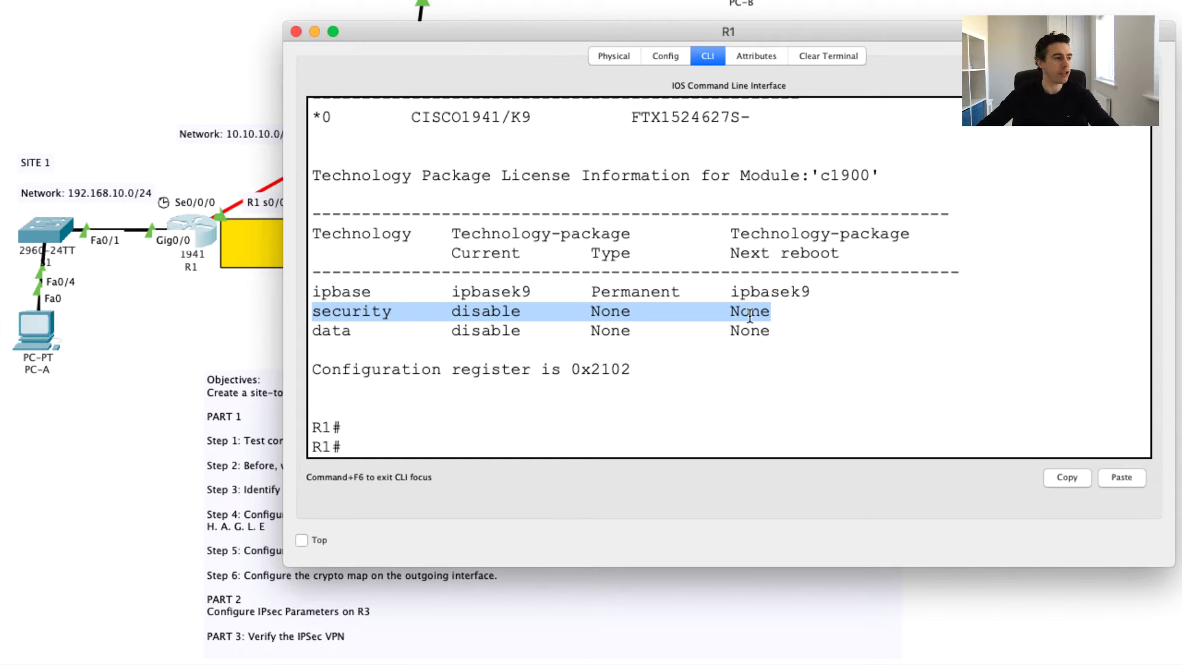
pyautogui.doubleClick(388, 313)
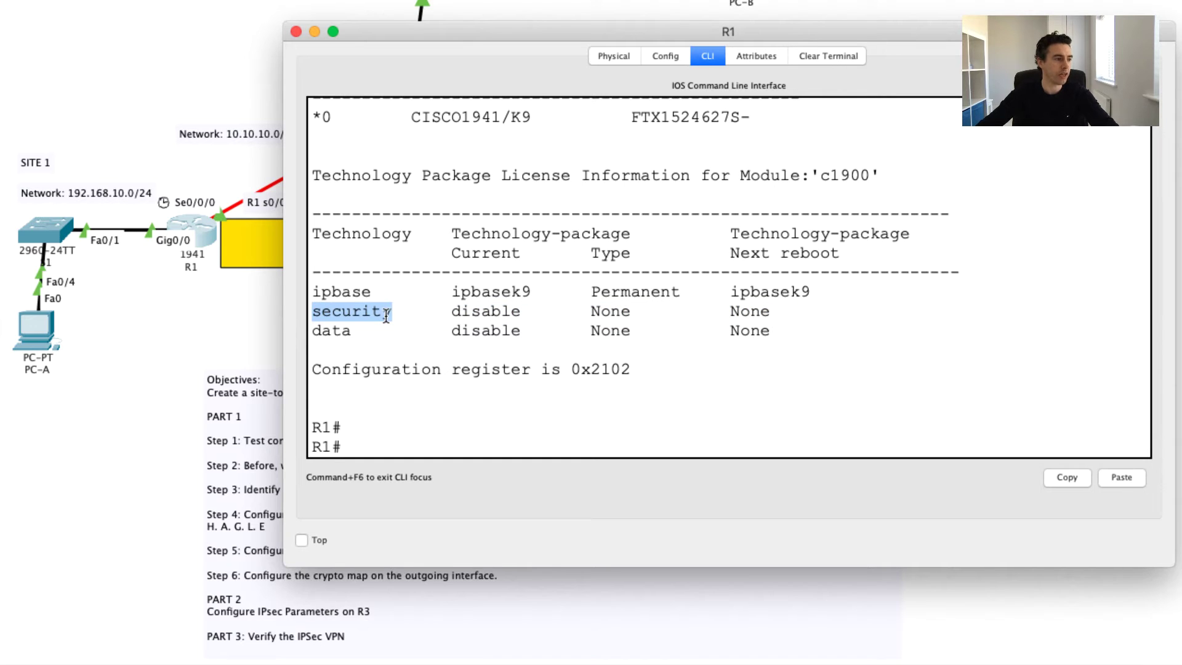
pyautogui.doubleClick(484, 311)
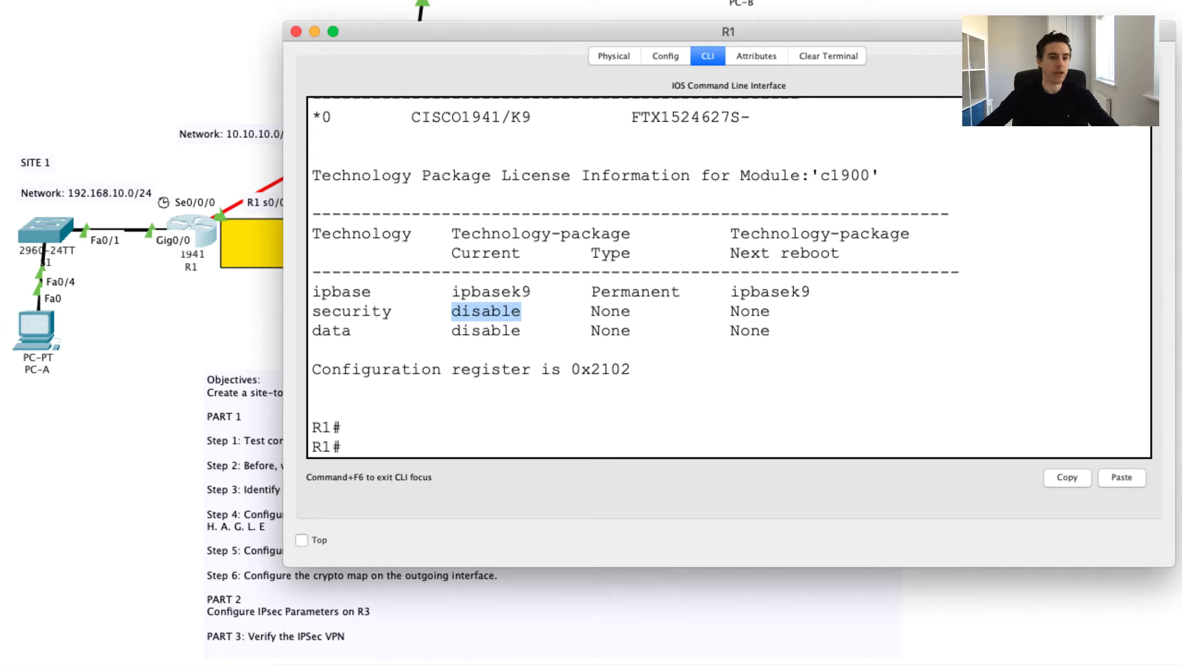
pyautogui.press('super+Tab')
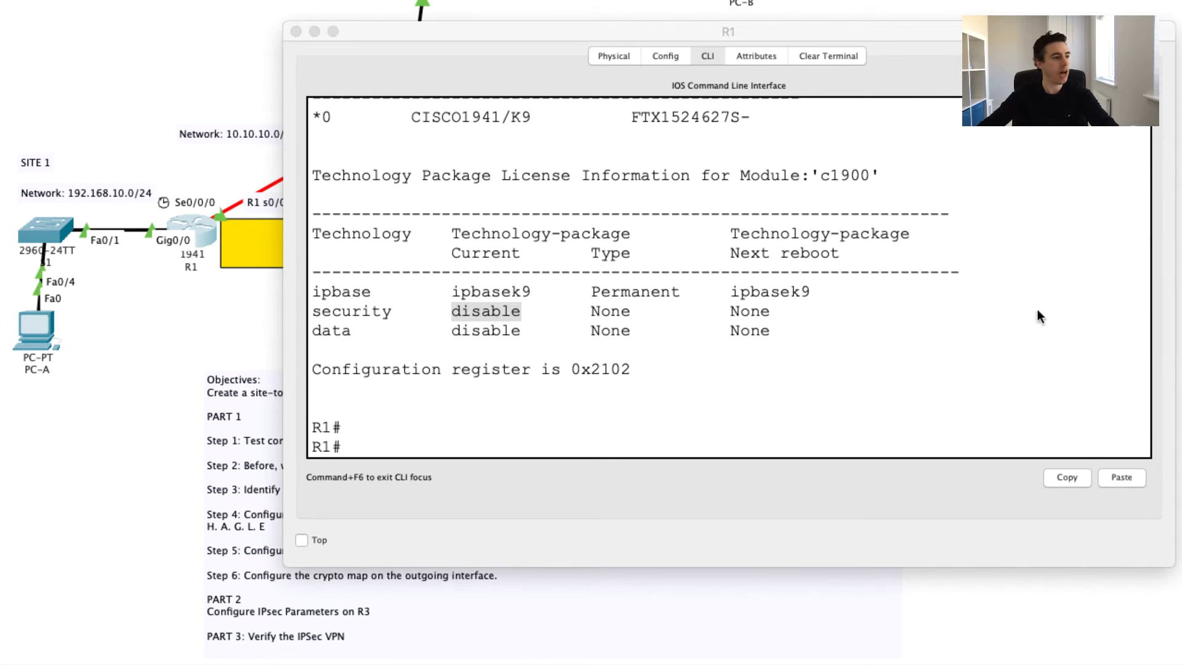
# Return to R1's command line and enter global configuration mode with conf t.
pyautogui.click(370, 434)
pyautogui.click(386, 435)
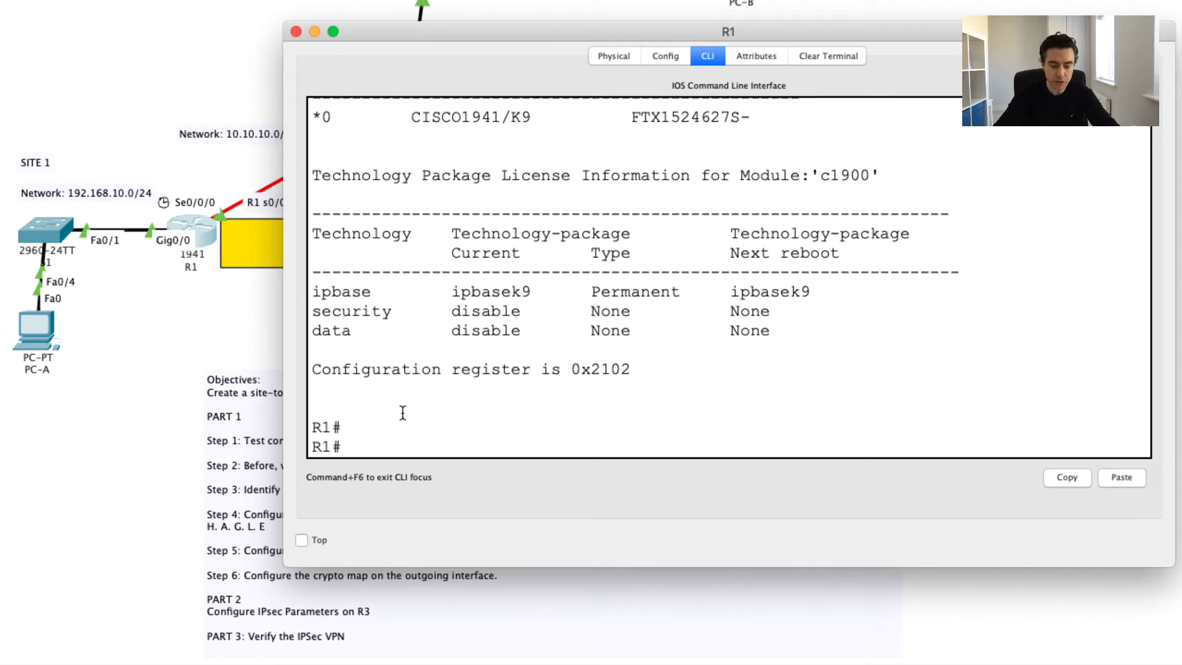
pyautogui.write('conf')
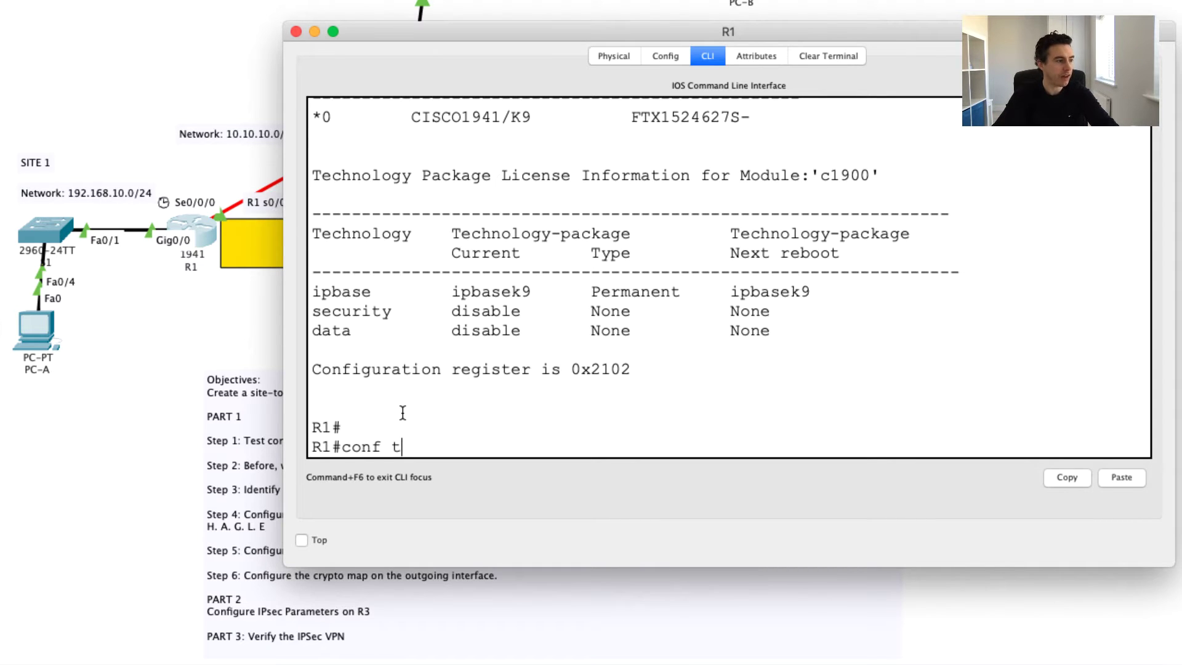
pyautogui.write(' t')
pyautogui.press('Return')
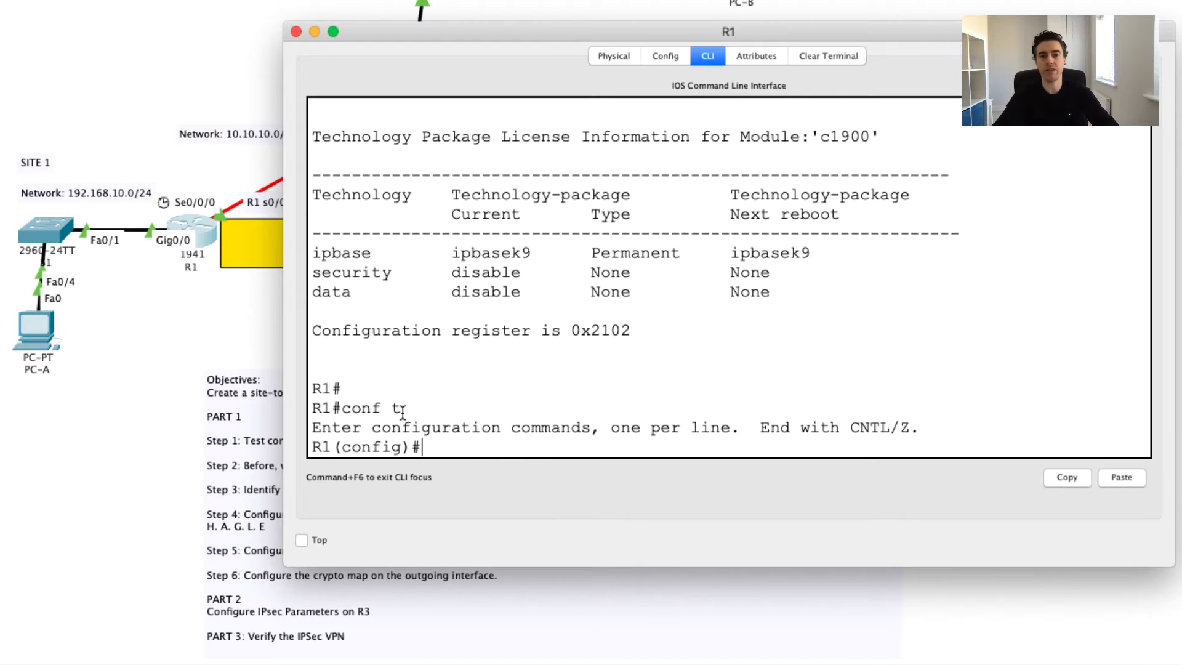
pyautogui.write('lice')
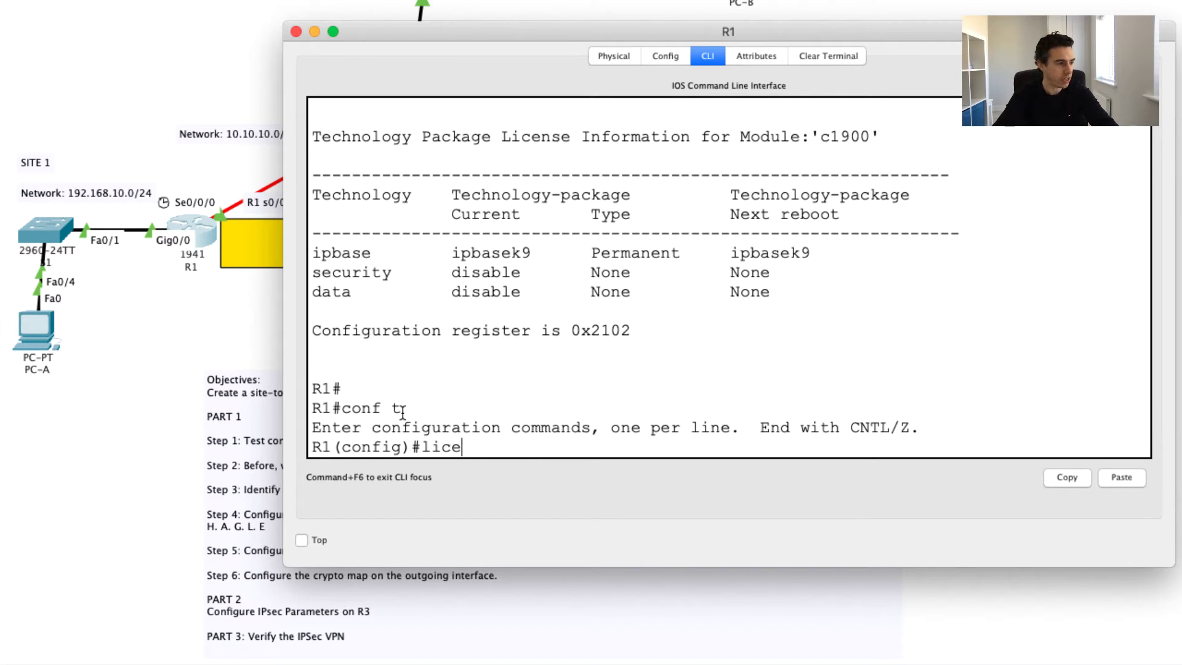
pyautogui.press('Tab')
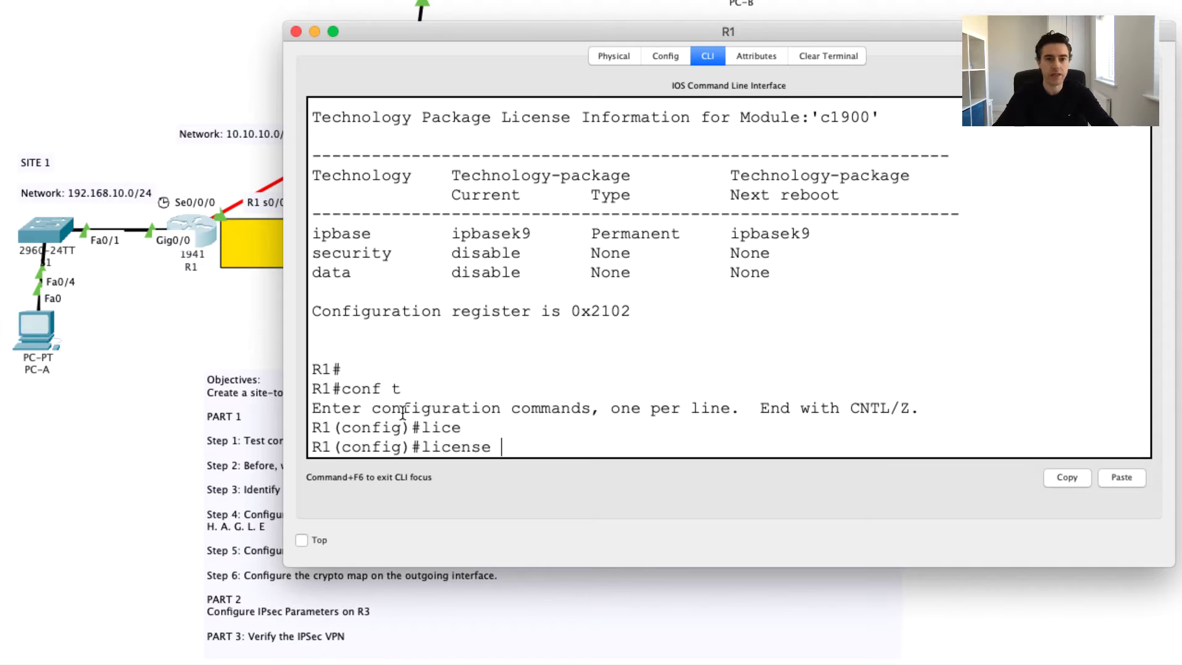
pyautogui.write('boot')
pyautogui.press('Tab')
pyautogui.write('enable')
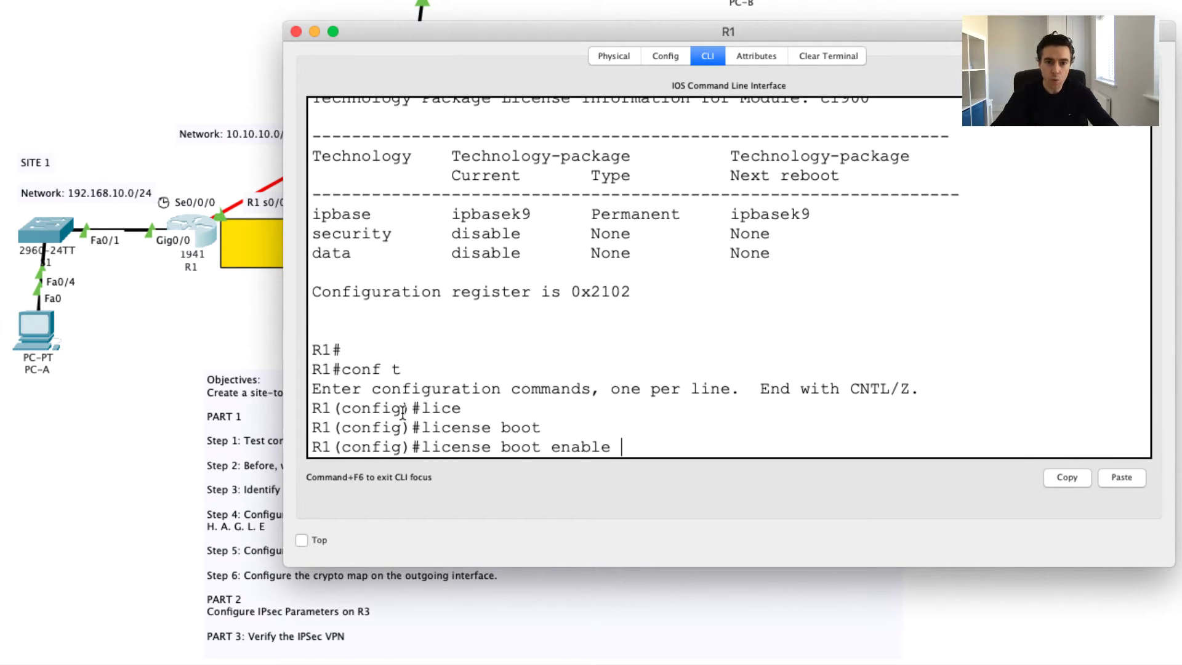
pyautogui.write(' c')
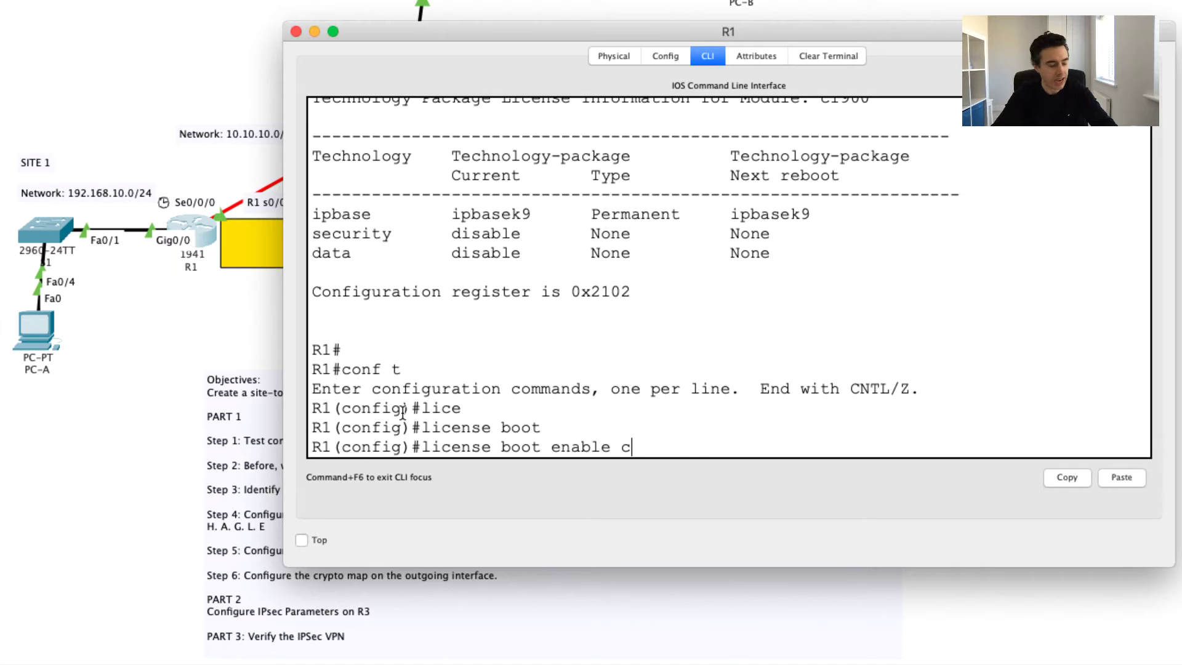
pyautogui.write('19')
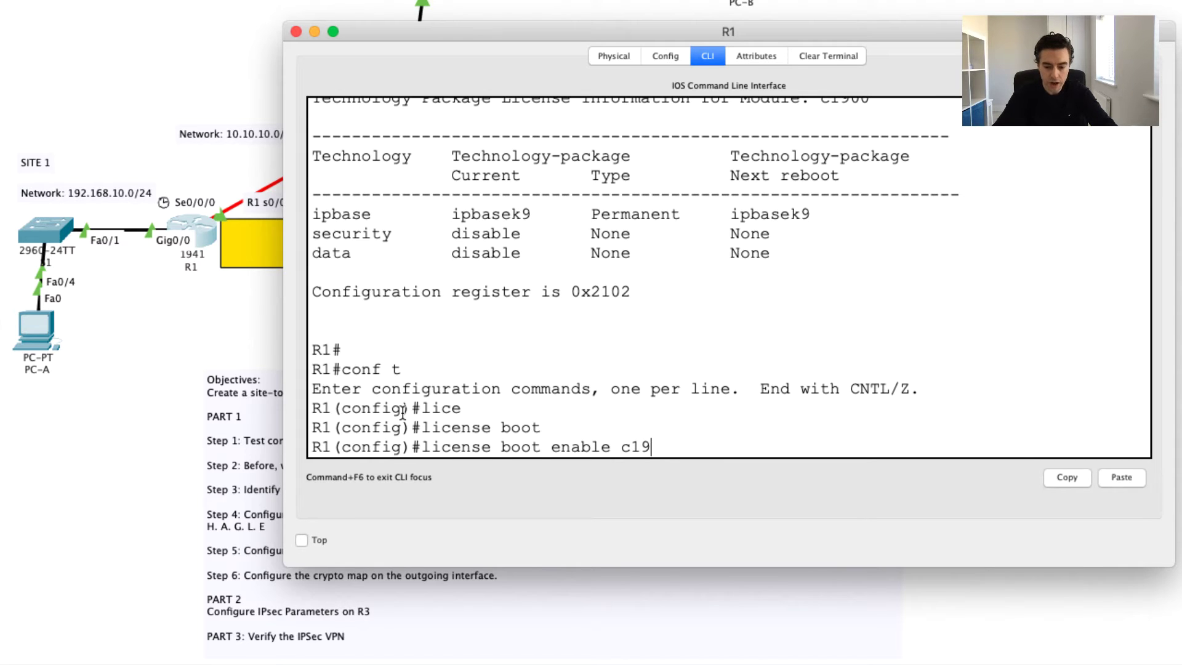
pyautogui.write('00')
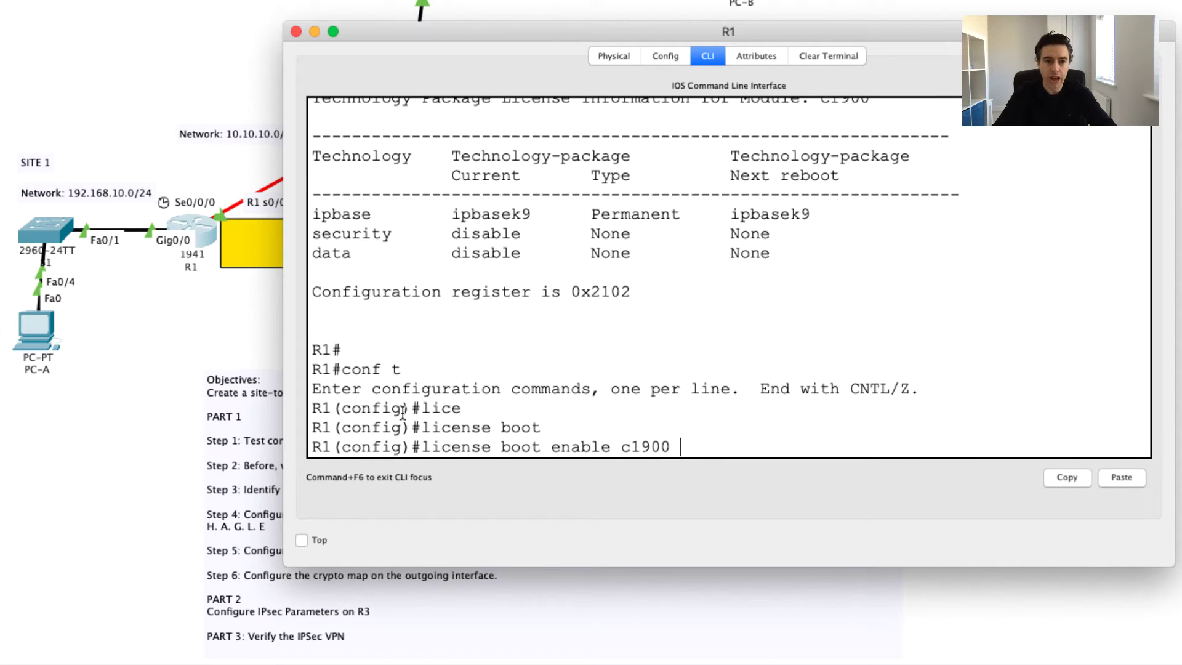
pyautogui.write(' te')
pyautogui.press('Tab')
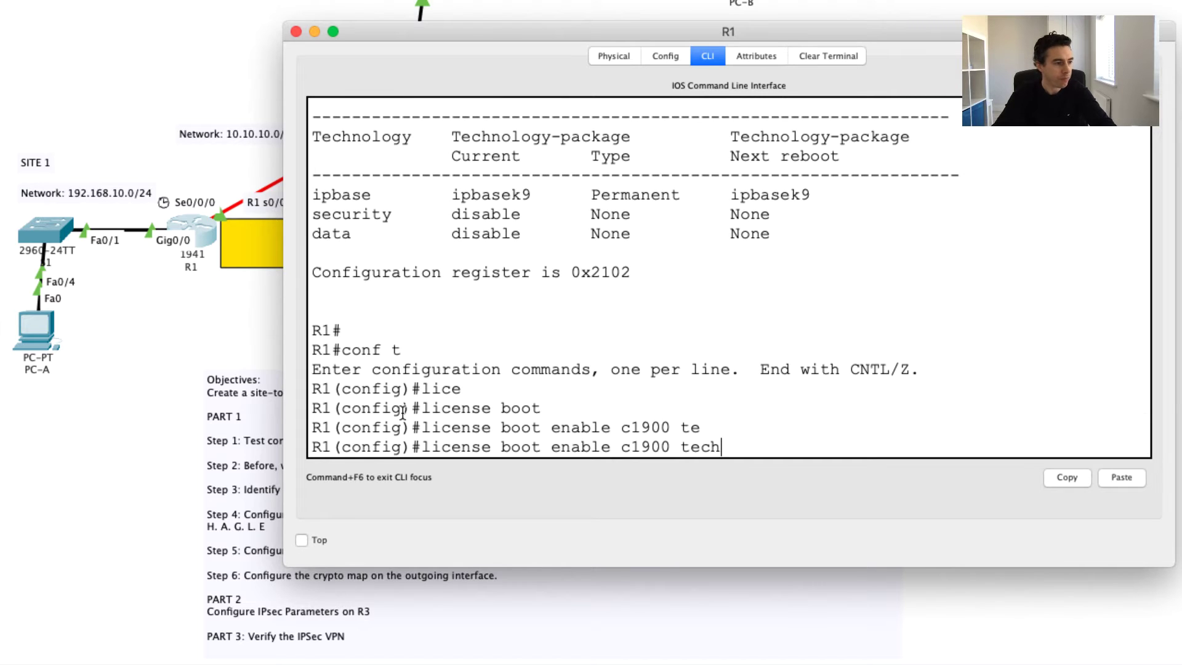
pyautogui.write('ch')
pyautogui.press('Tab')
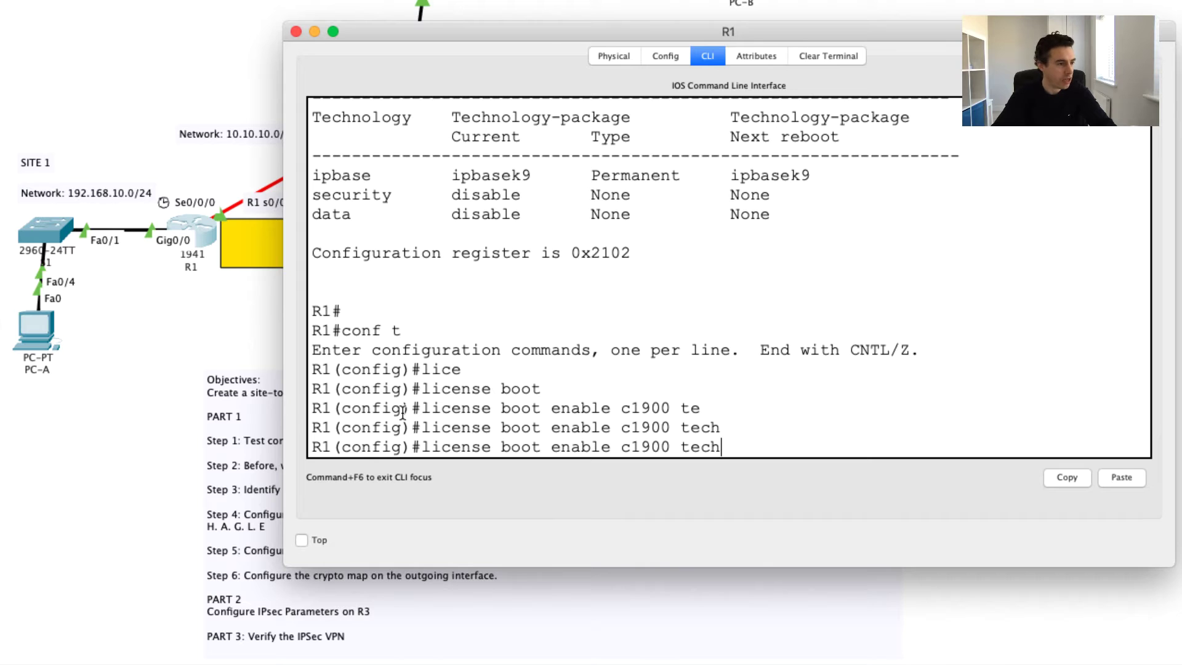
pyautogui.press('BackSpace')
pyautogui.press('Tab')
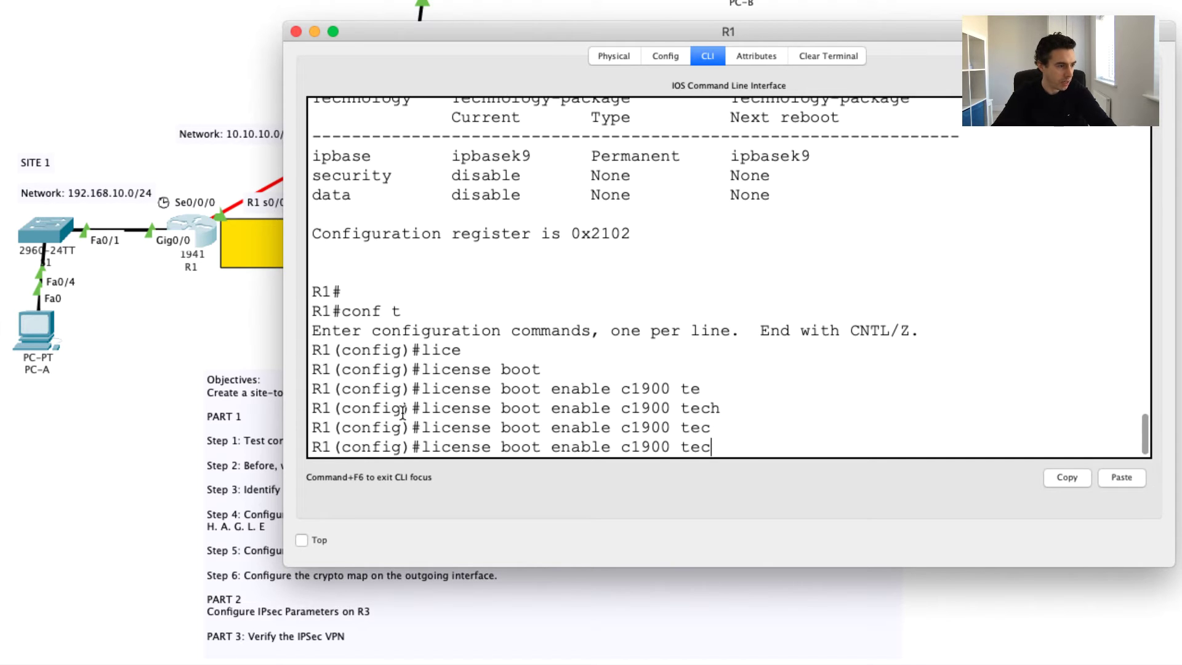
pyautogui.write('?')
pyautogui.press('BackSpace')
pyautogui.press('BackSpace')
pyautogui.press('BackSpace')
pyautogui.write('?')
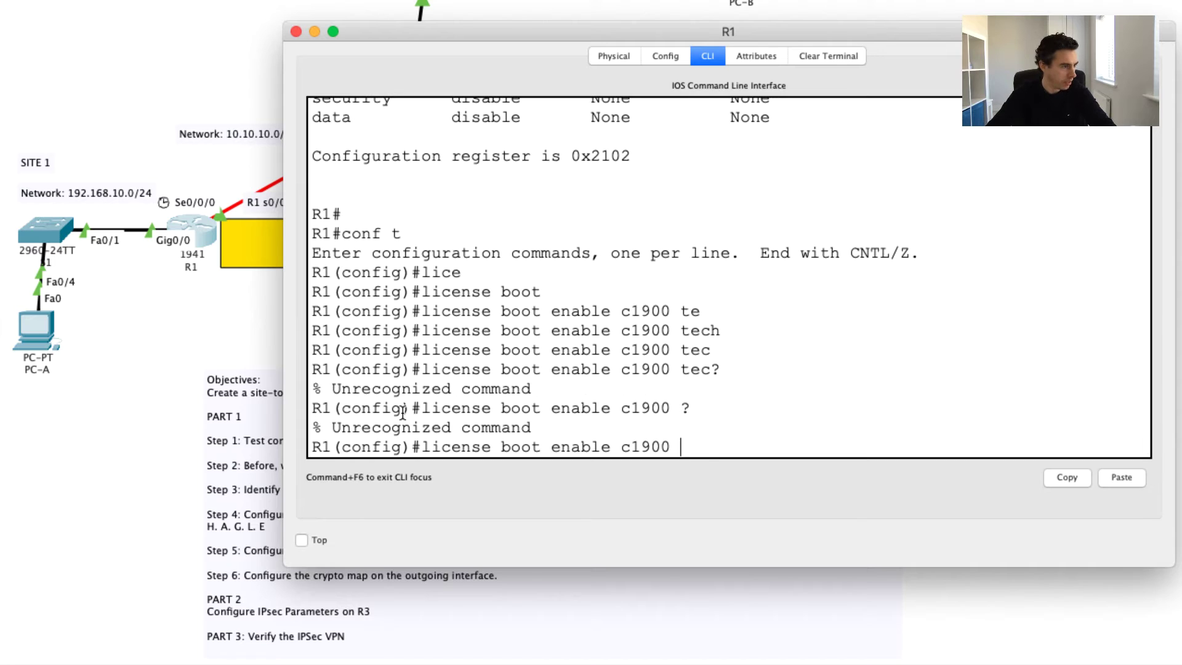
pyautogui.press('BackSpace')
pyautogui.press('BackSpace')
pyautogui.press('BackSpace')
pyautogui.press('BackSpace')
pyautogui.press('BackSpace')
pyautogui.press('BackSpace')
pyautogui.press('BackSpace')
pyautogui.press('BackSpace')
pyautogui.press('BackSpace')
pyautogui.press('BackSpace')
pyautogui.press('BackSpace')
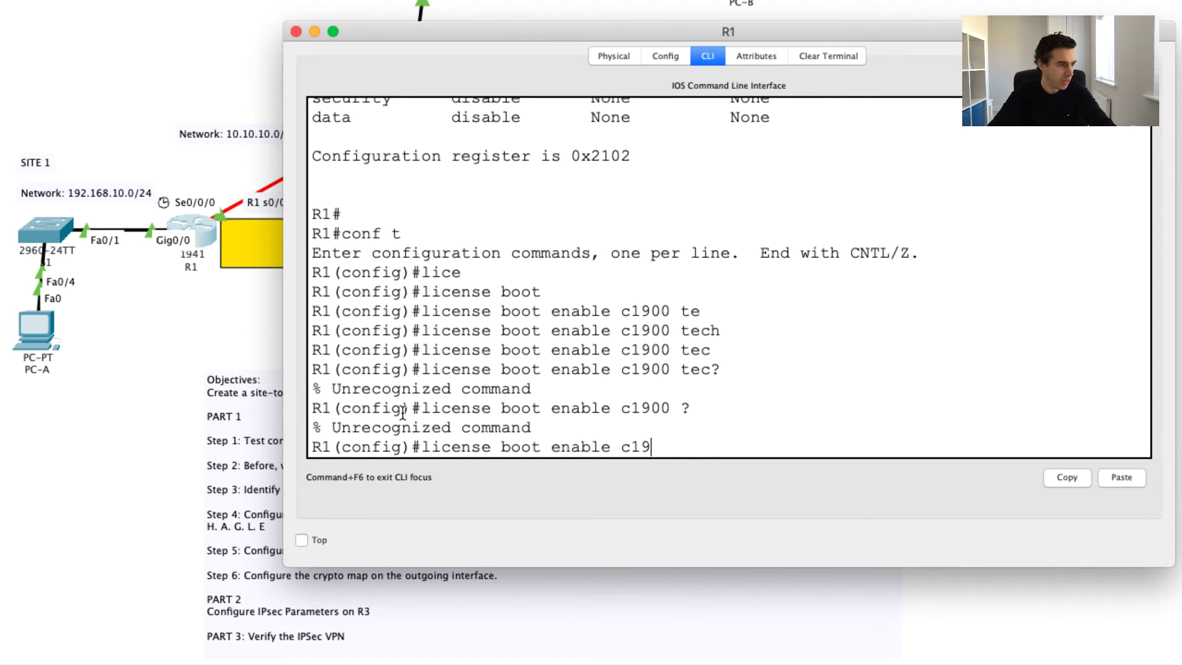
pyautogui.press('BackSpace')
pyautogui.press('BackSpace')
pyautogui.press('BackSpace')
pyautogui.press('BackSpace')
pyautogui.press('BackSpace')
pyautogui.press('BackSpace')
pyautogui.press('BackSpace')
pyautogui.press('BackSpace')
pyautogui.press('BackSpace')
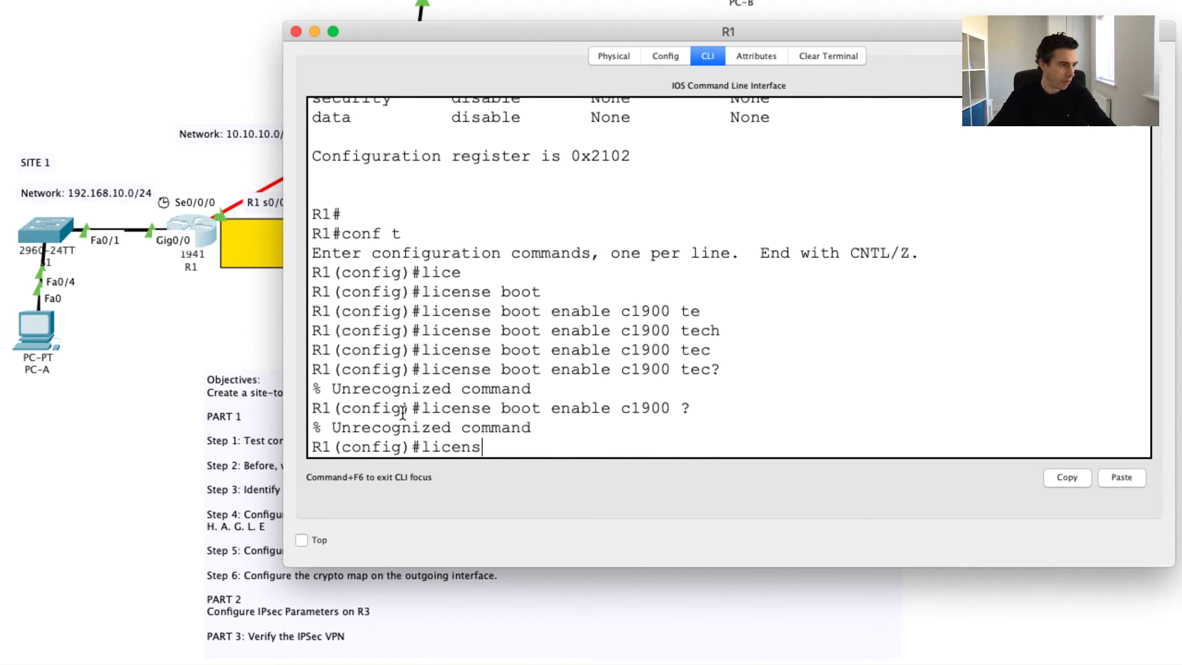
pyautogui.write('c')
pyautogui.press('Tab')
pyautogui.press('BackSpace')
pyautogui.press('BackSpace')
pyautogui.press('BackSpace')
pyautogui.press('BackSpace')
pyautogui.press('BackSpace')
pyautogui.press('Tab')
pyautogui.press('BackSpace')
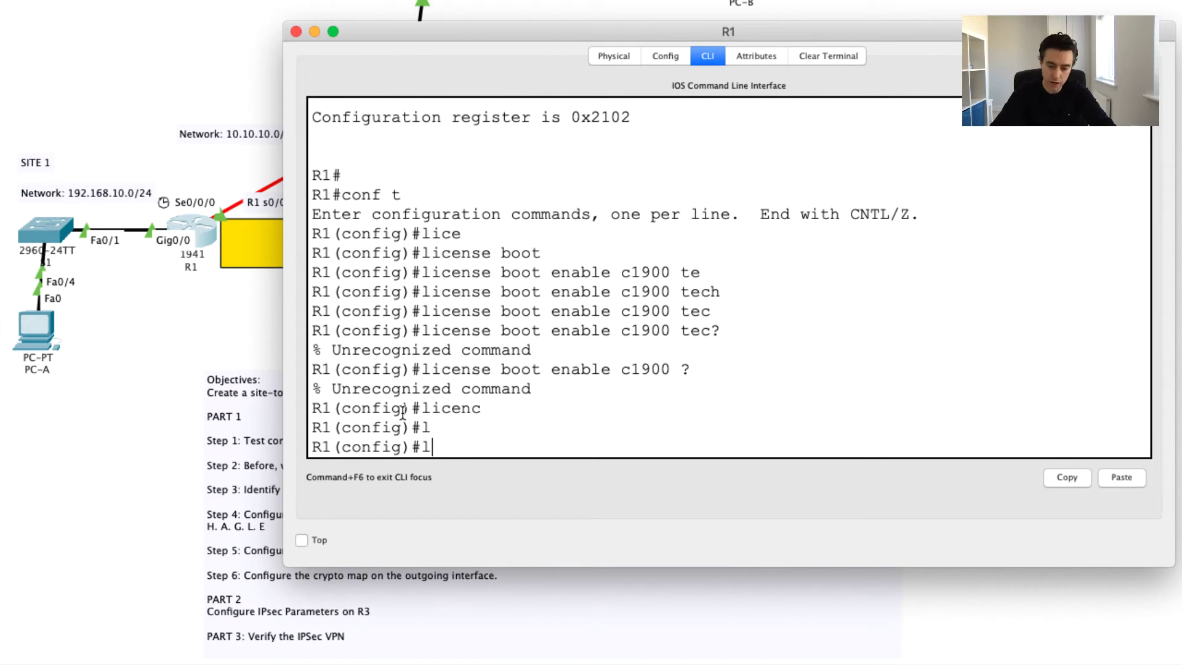
# List the global configuration commands available on R1 and look through them for the license command.
pyautogui.write('?')
pyautogui.press('space')
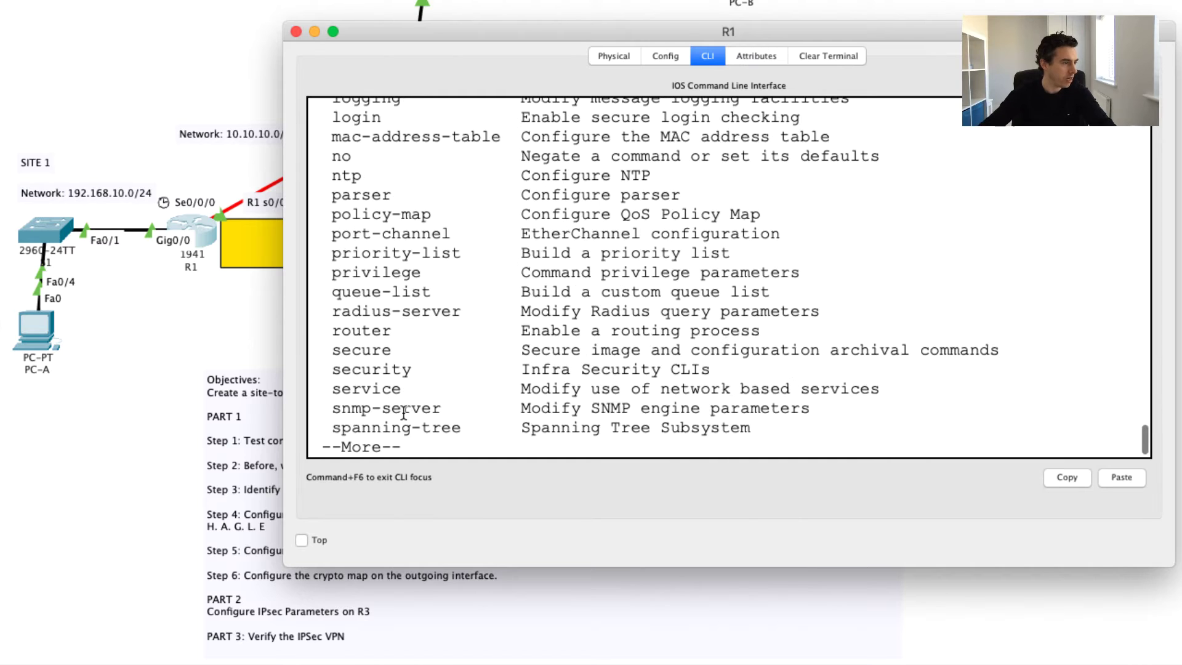
pyautogui.scroll(5, 449, 338)
pyautogui.scroll(-3, 449, 338)
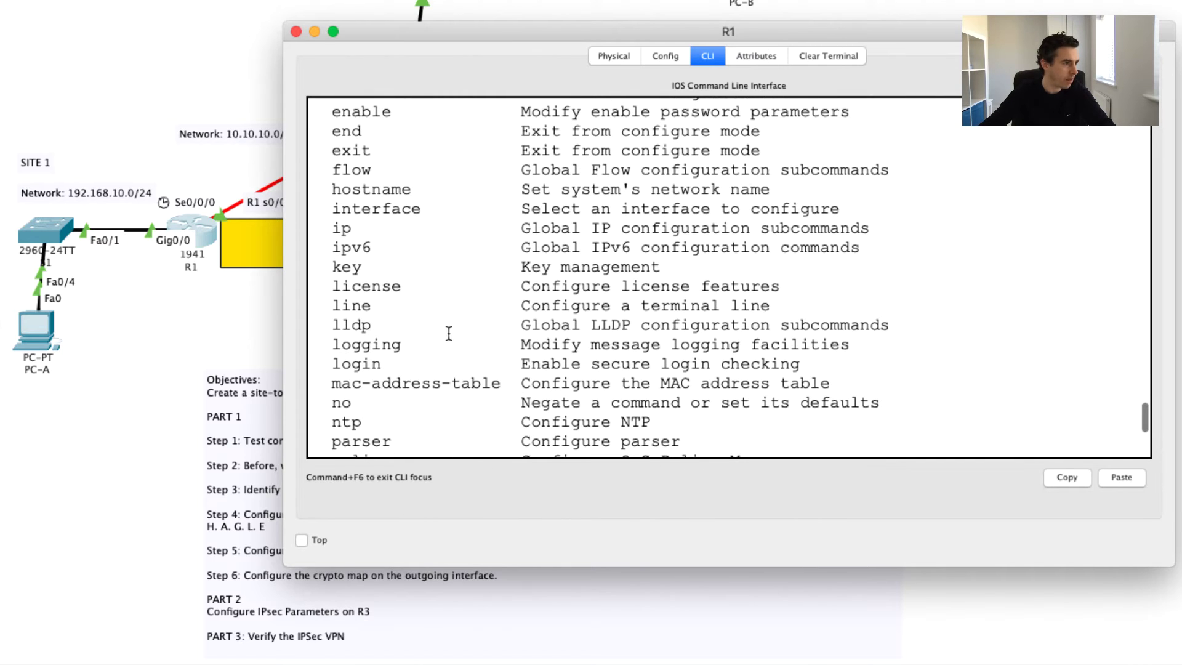
pyautogui.scroll(-5, 449, 333)
# Compose the command license boot module on R1, querying the available keywords after license and after boot.
pyautogui.write('li')
pyautogui.press('Tab')
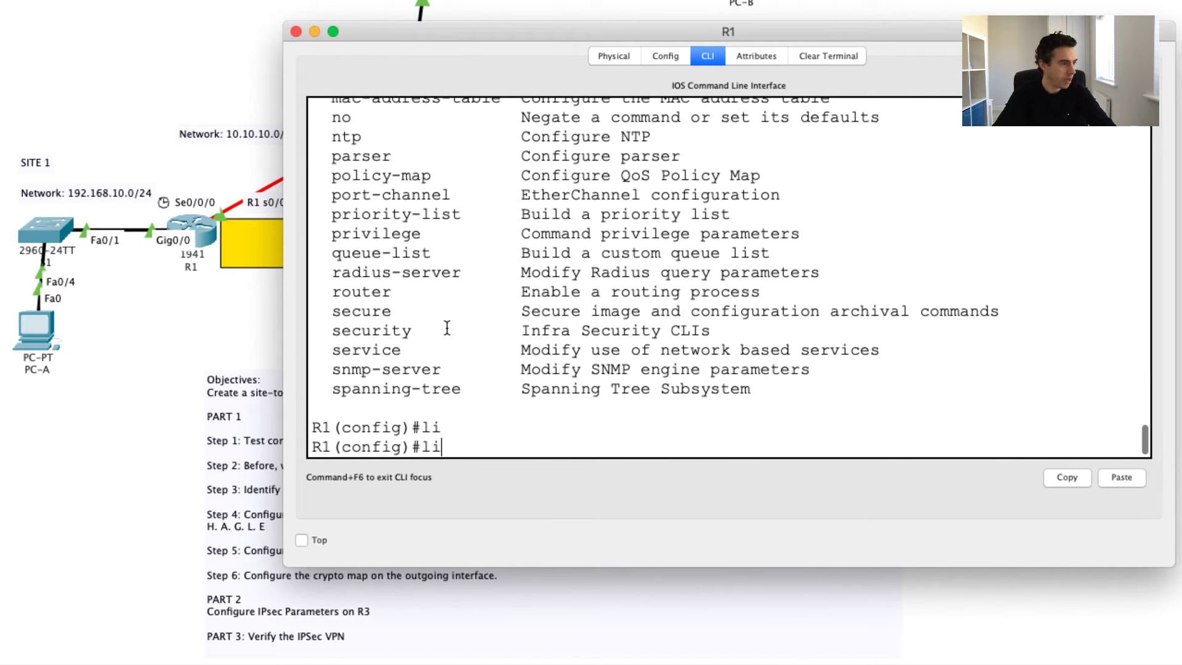
pyautogui.write('c')
pyautogui.press('Tab')
pyautogui.write('?')
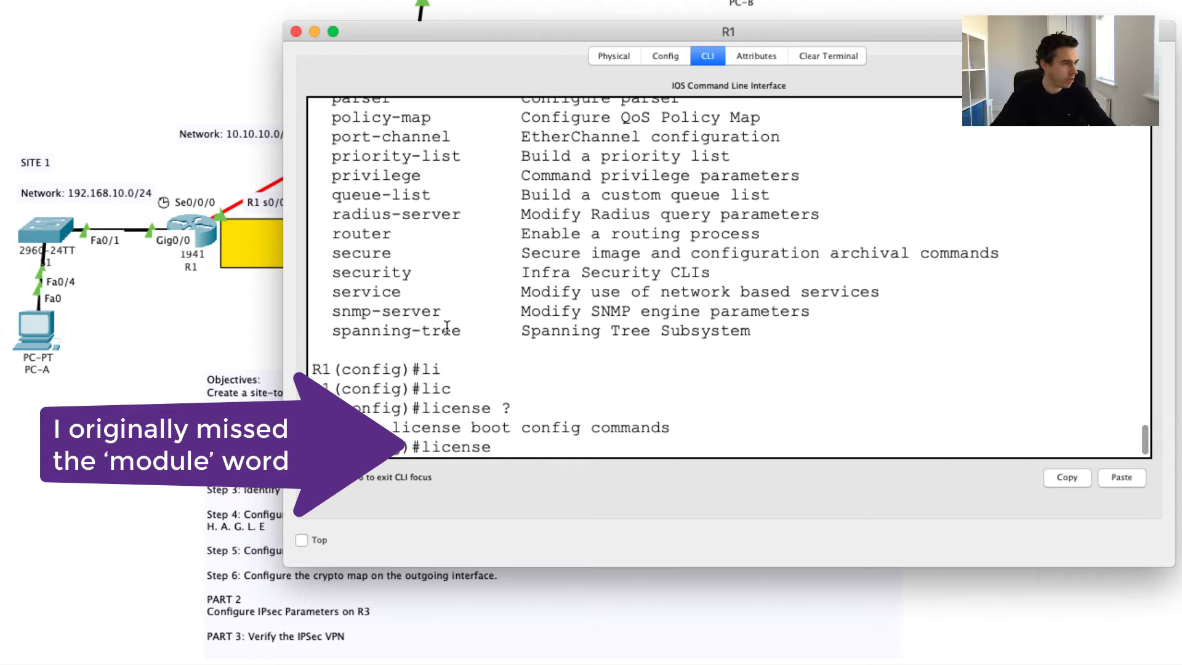
pyautogui.write('bo')
pyautogui.press('Tab')
pyautogui.write('?')
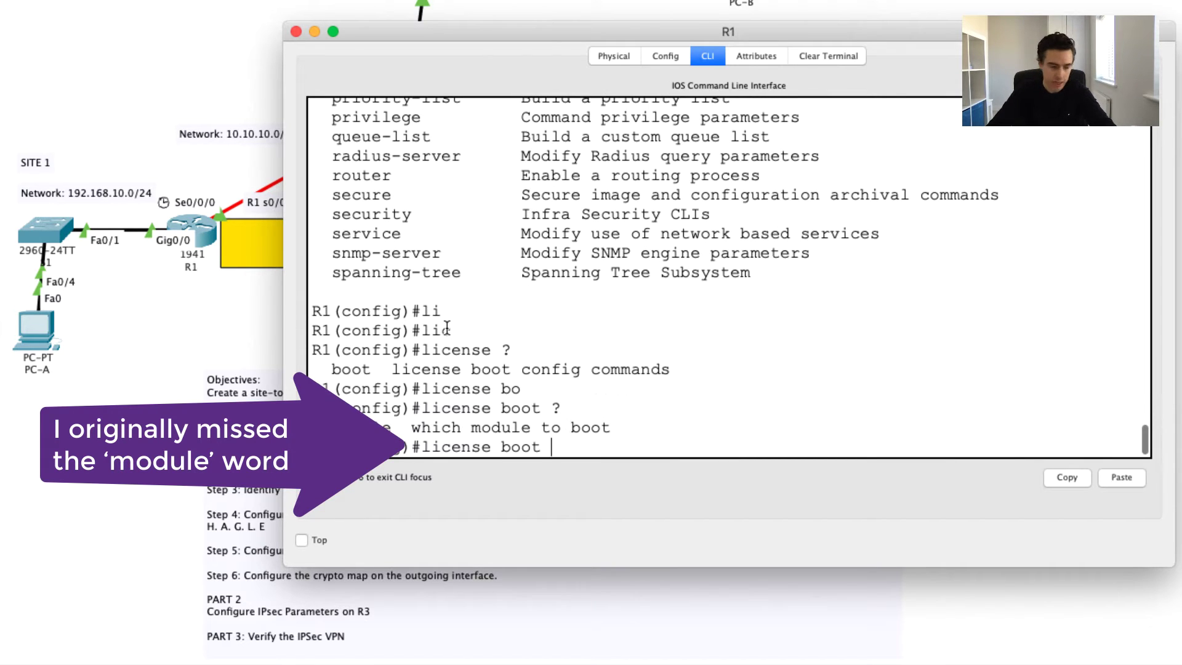
pyautogui.write('mod')
pyautogui.press('Tab')
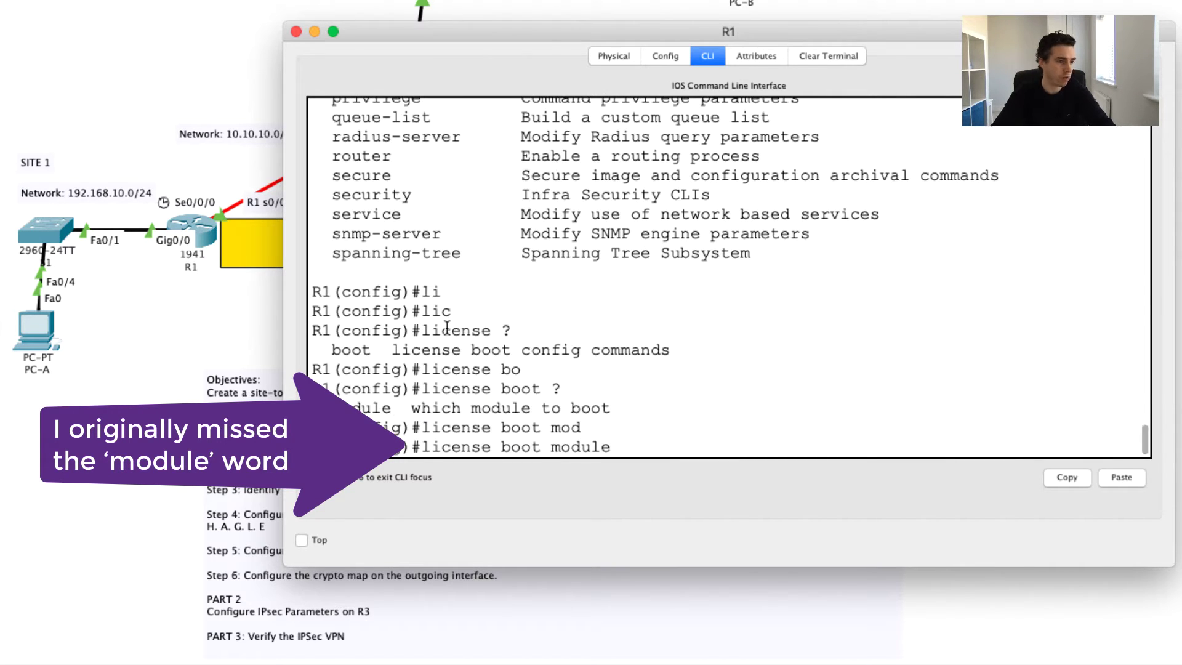
# Extend the license command with c1900 technology-package, querying the available options after each keyword.
pyautogui.write('c')
pyautogui.press('Tab')
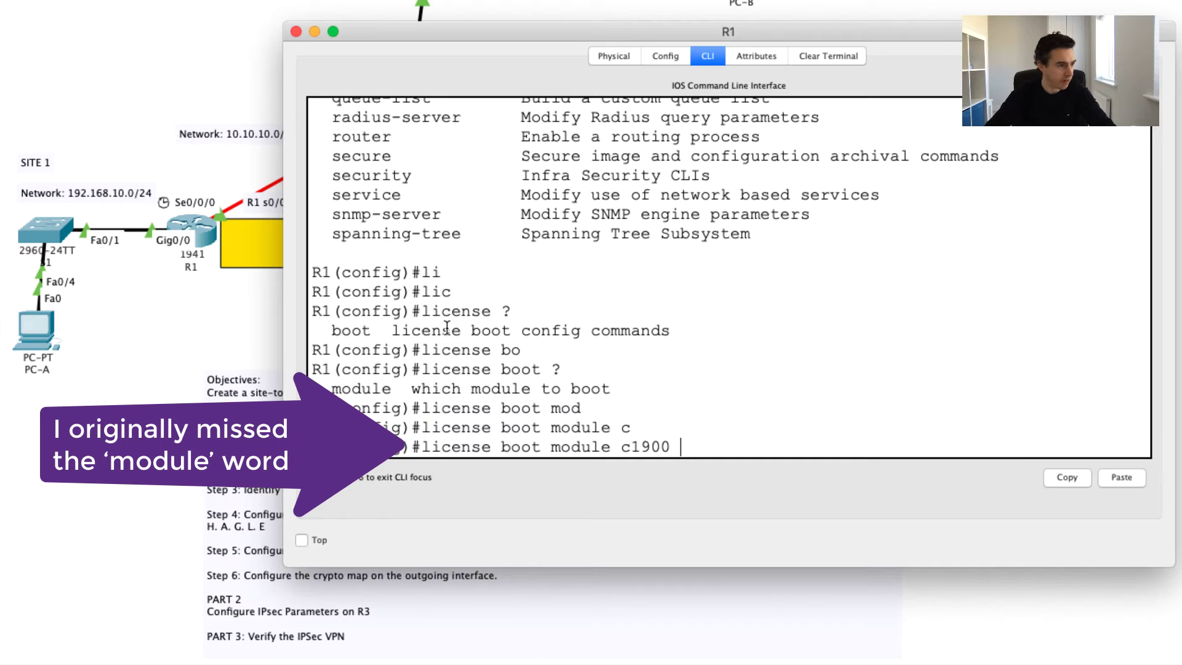
pyautogui.write('?')
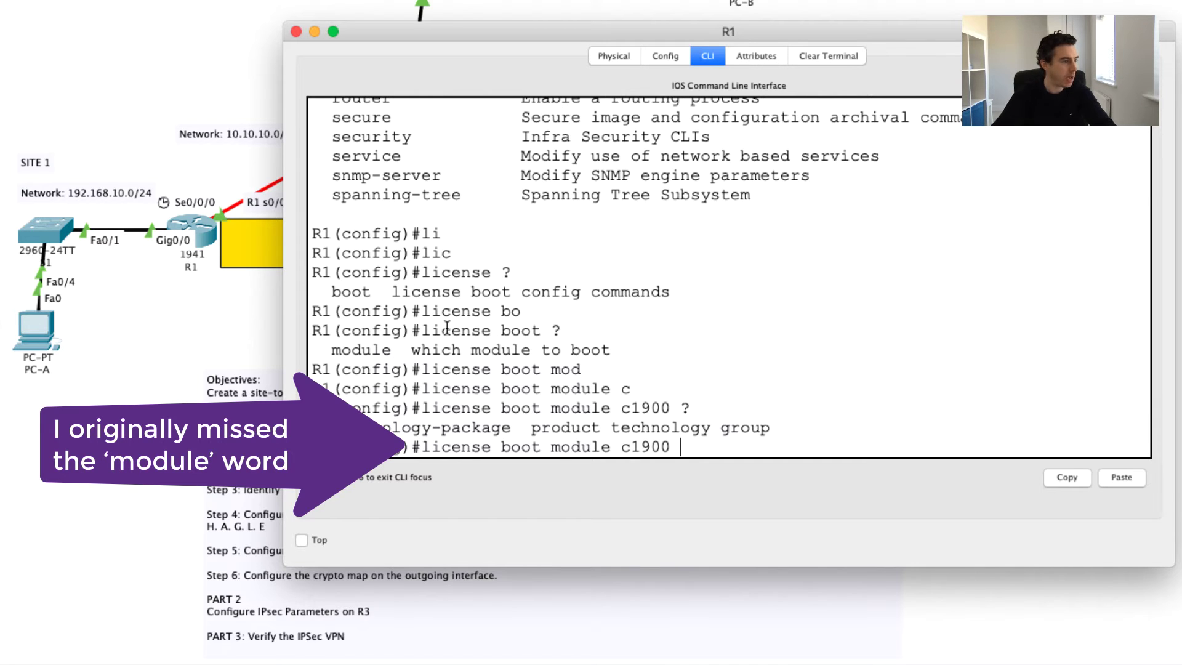
pyautogui.write('te')
pyautogui.press('Tab')
pyautogui.write('?')
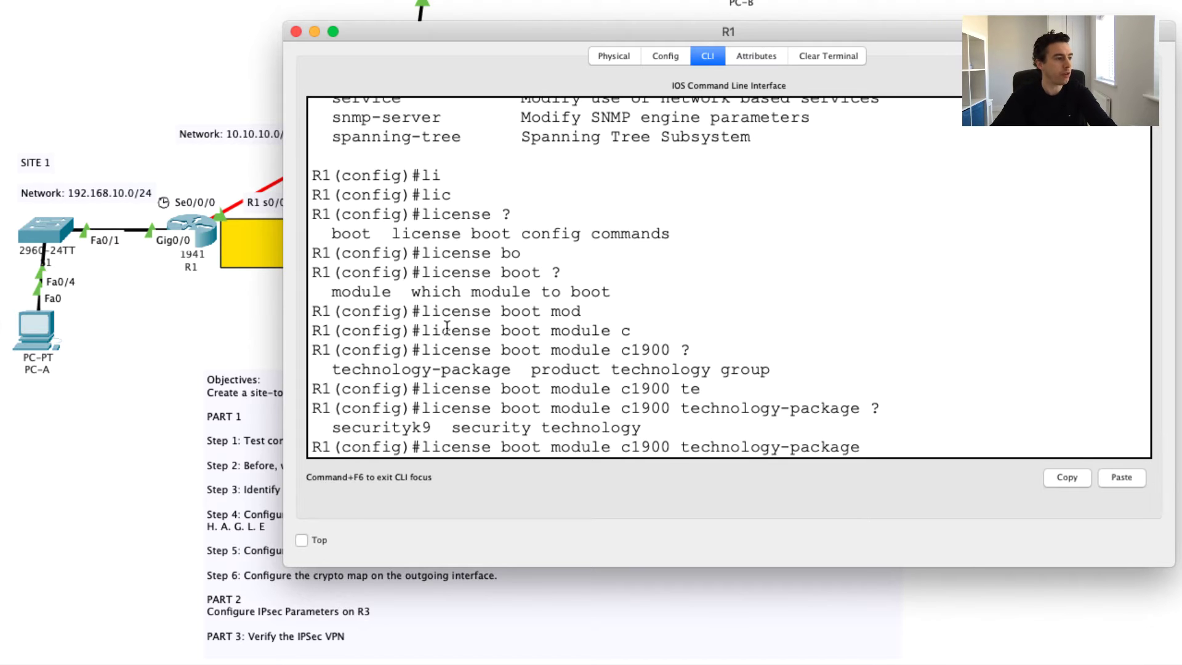
# Complete the license command with securityk9, check its remaining options, run it, and accept the license agreement with yes.
pyautogui.write('s')
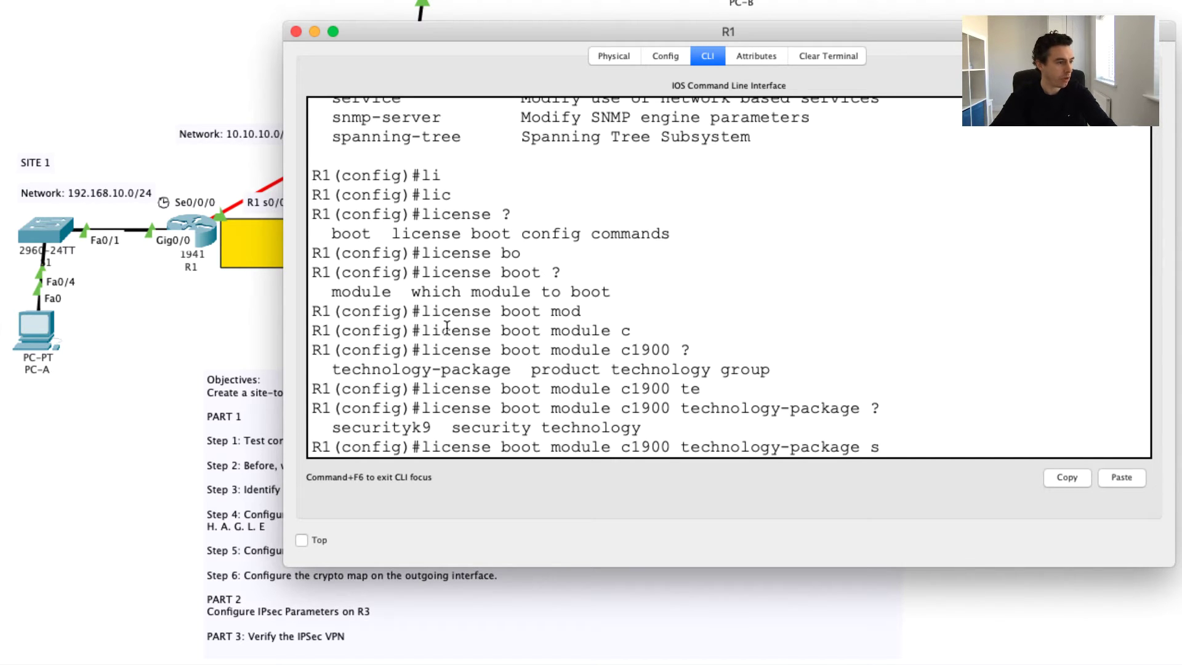
pyautogui.press('Tab')
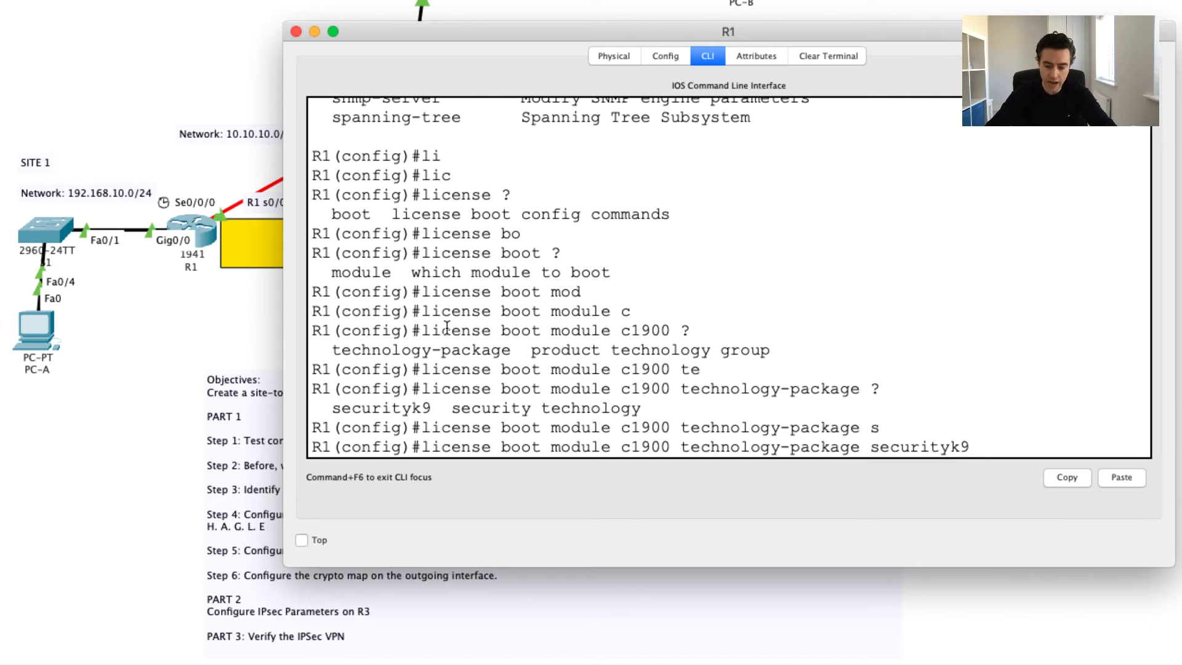
pyautogui.write('?')
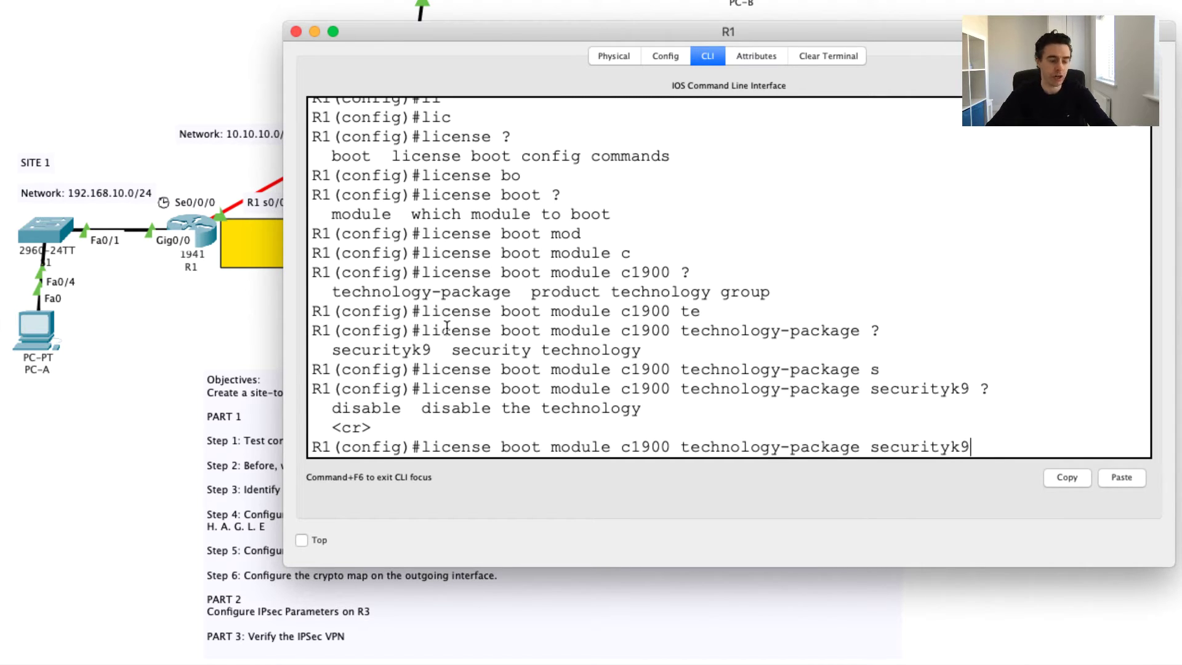
pyautogui.press('Return')
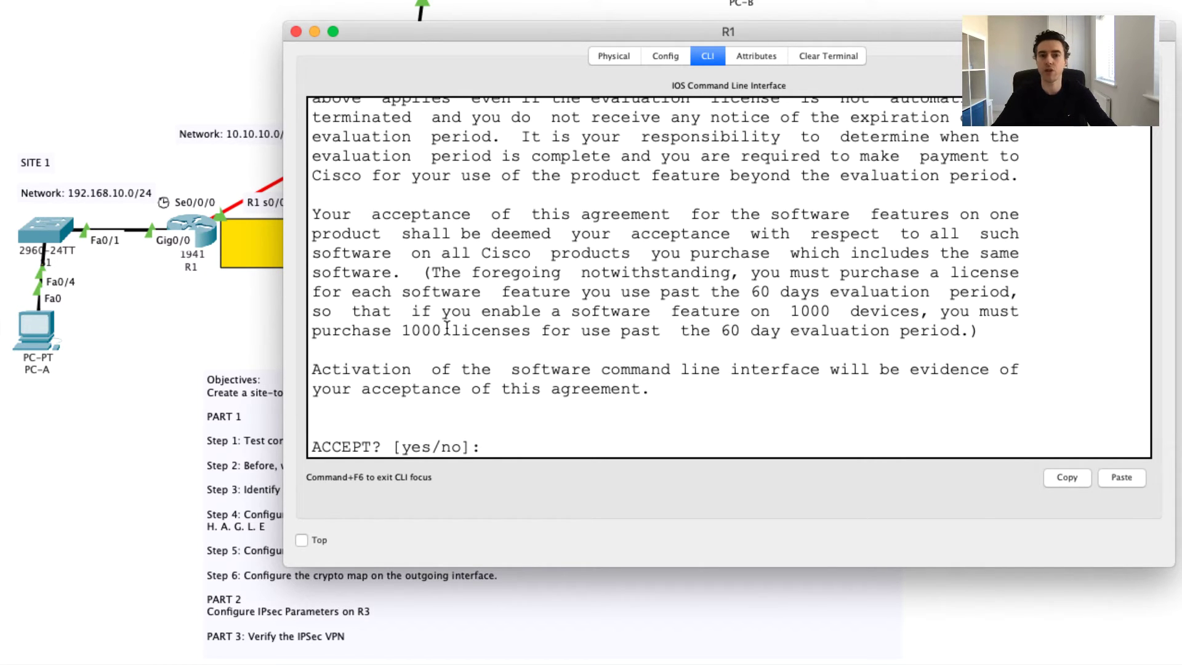
pyautogui.write('yes')
pyautogui.press('Return')
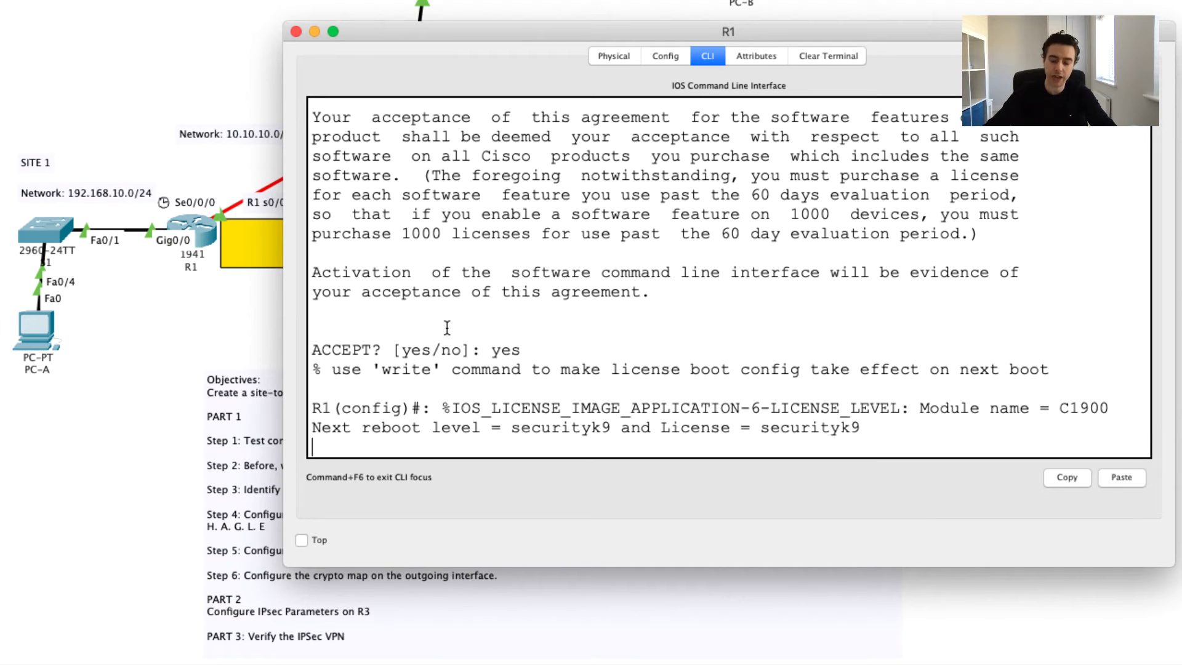
pyautogui.press('Return')
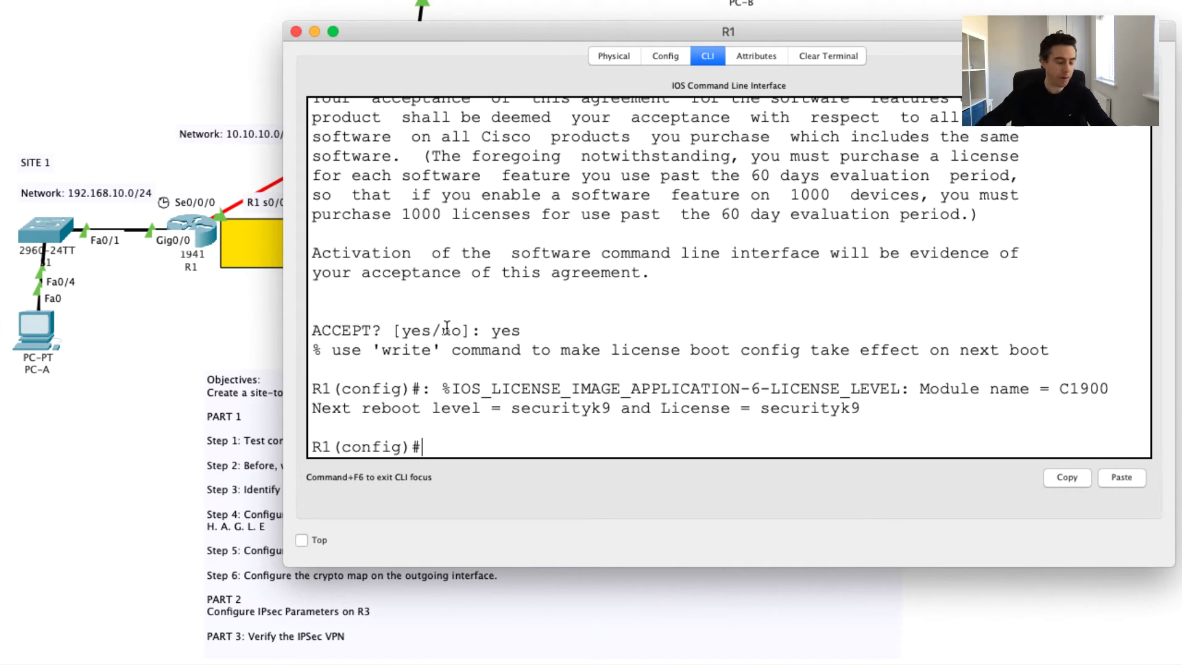
# Exit global configuration mode and save R1's running configuration to startup-config with copy run start.
pyautogui.write('exit')
pyautogui.press('Return')
pyautogui.press('Return')
pyautogui.write('copy run start')
pyautogui.press('Return')
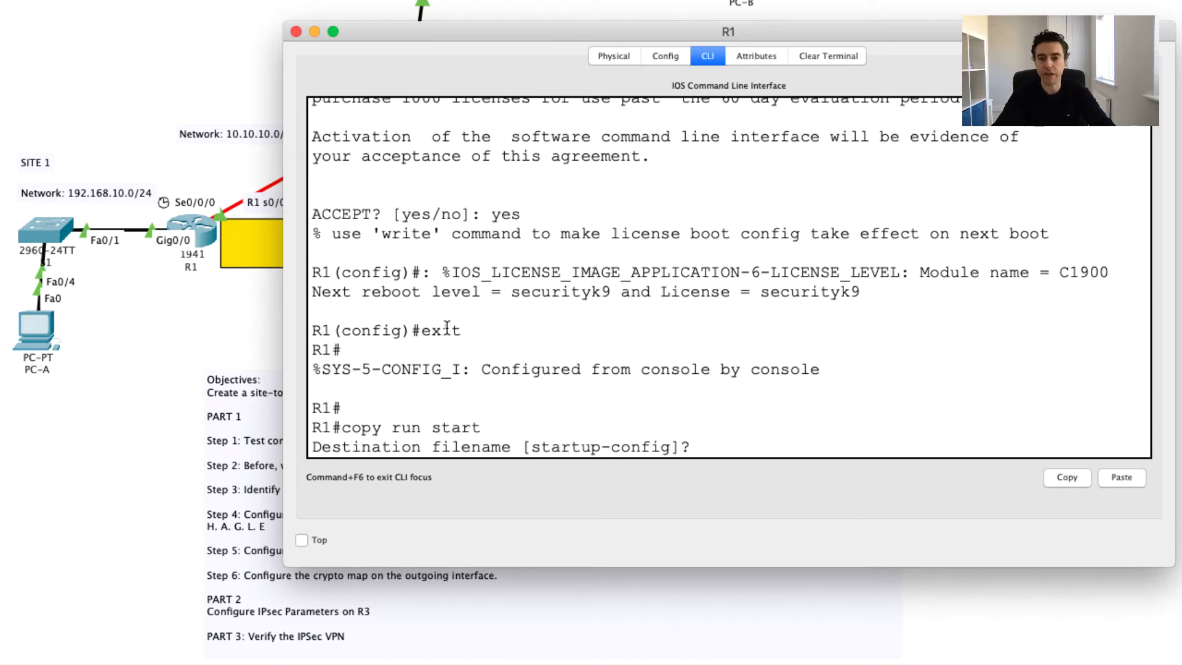
pyautogui.press('Return')
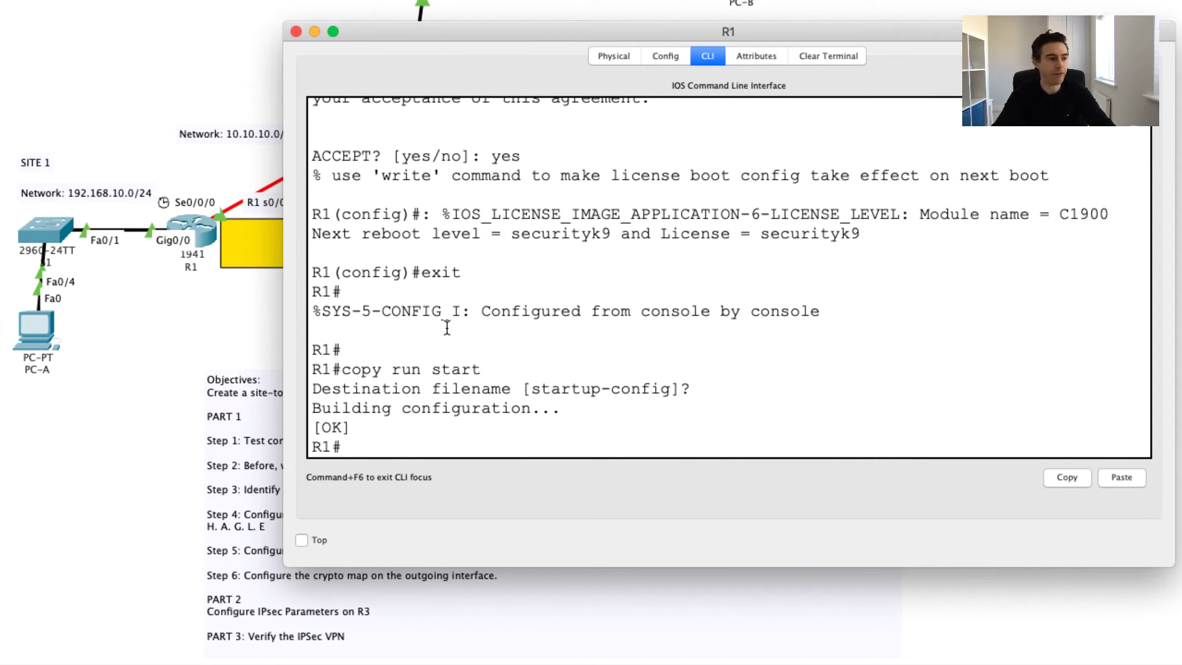
pyautogui.press('Return')
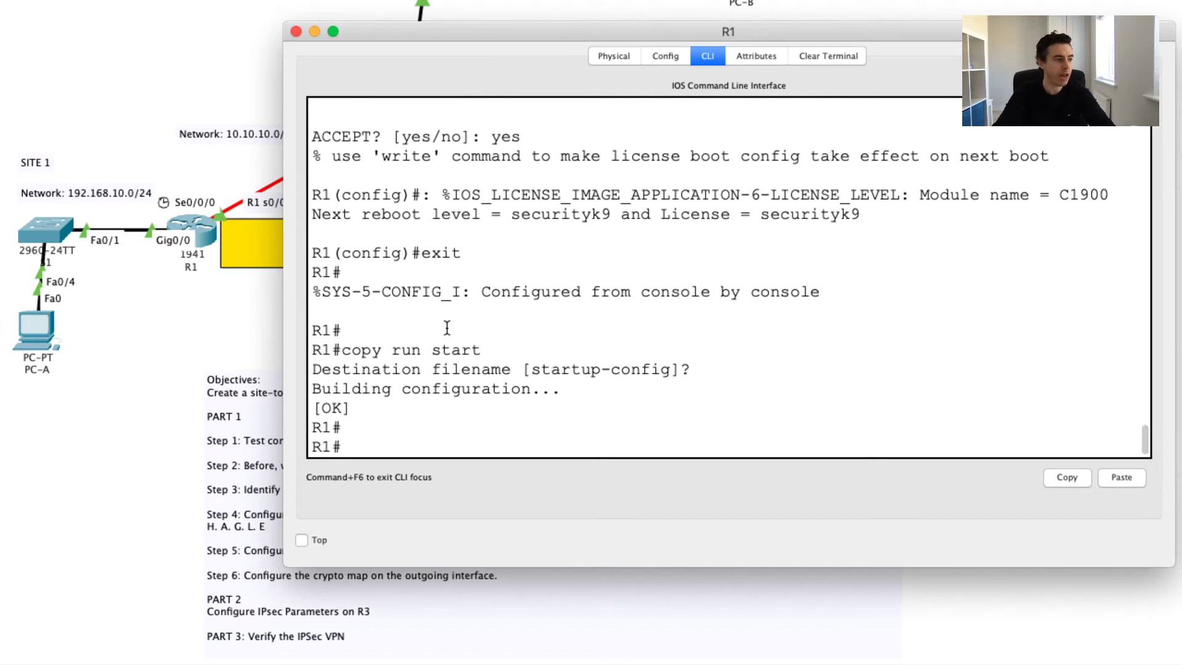
# Reload R1, confirm the restart, and enter en at the user prompt once the router has booted.
pyautogui.write('reload')
pyautogui.press('Return')
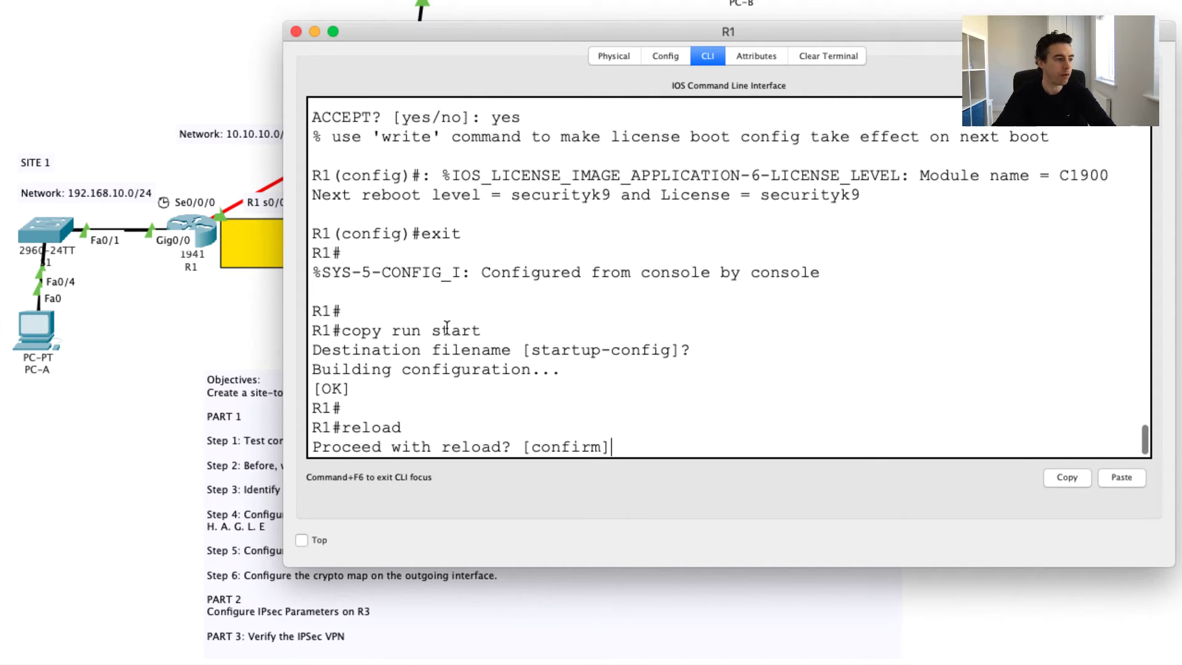
pyautogui.press('Return')
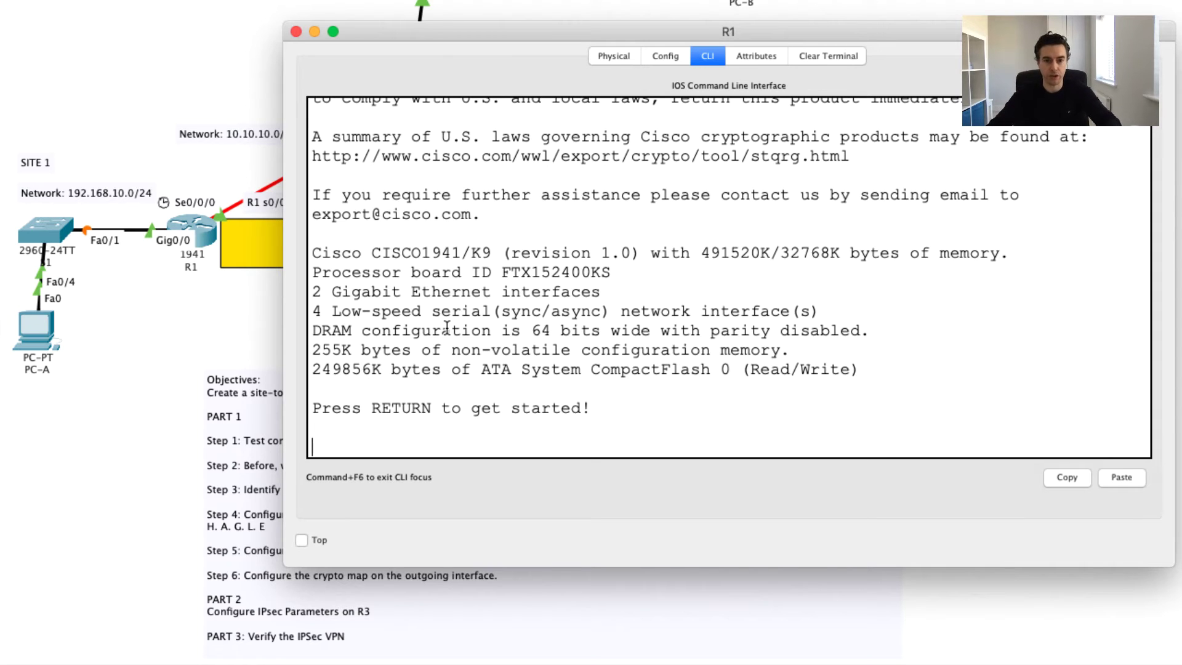
pyautogui.press('Return')
pyautogui.press('Return')
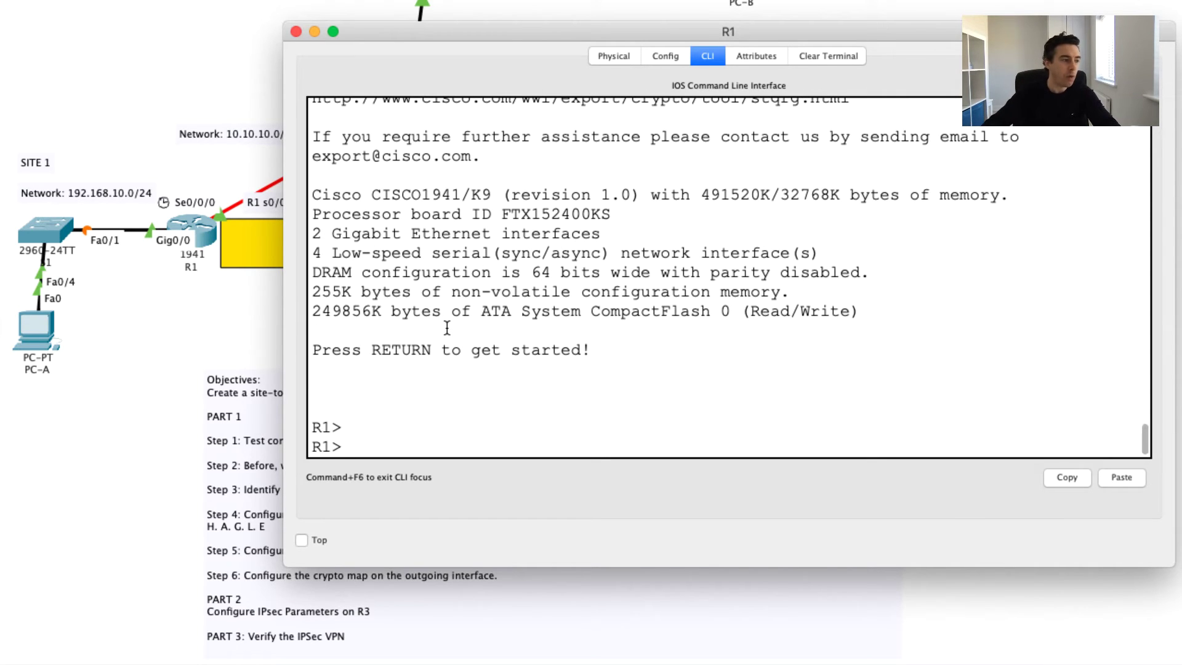
pyautogui.write('en')
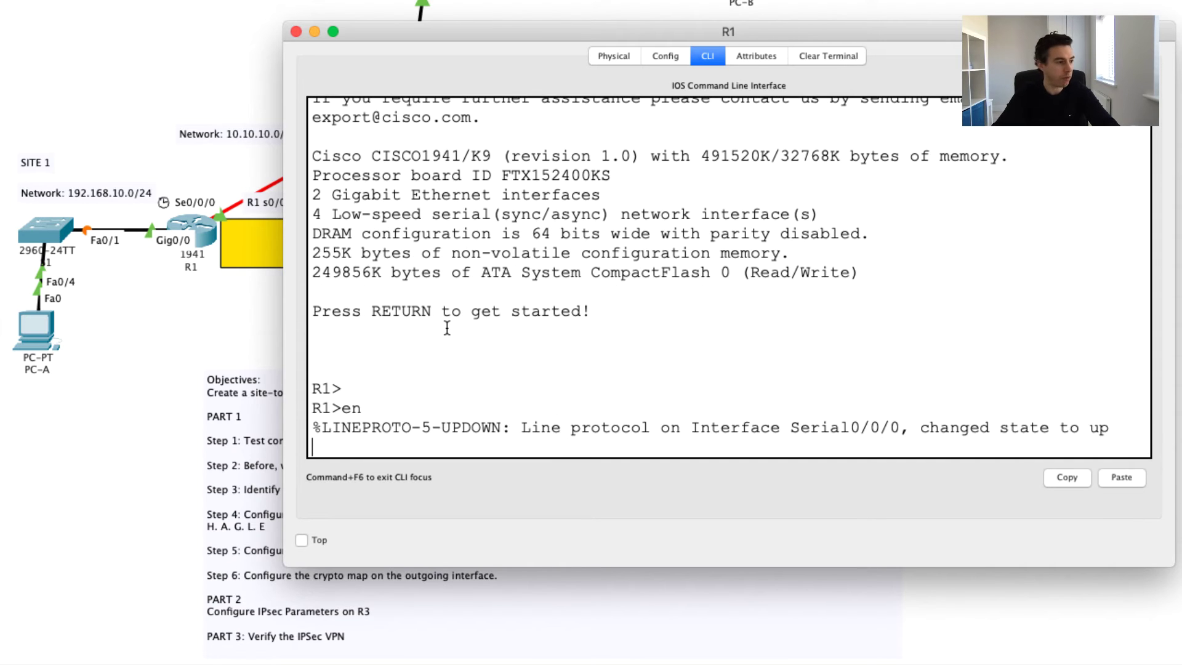
# Enter privileged mode on R1 with show version at the prompt, and examine the OSPF adjacency message against the network topology.
pyautogui.press('Return')
pyautogui.write('show version')
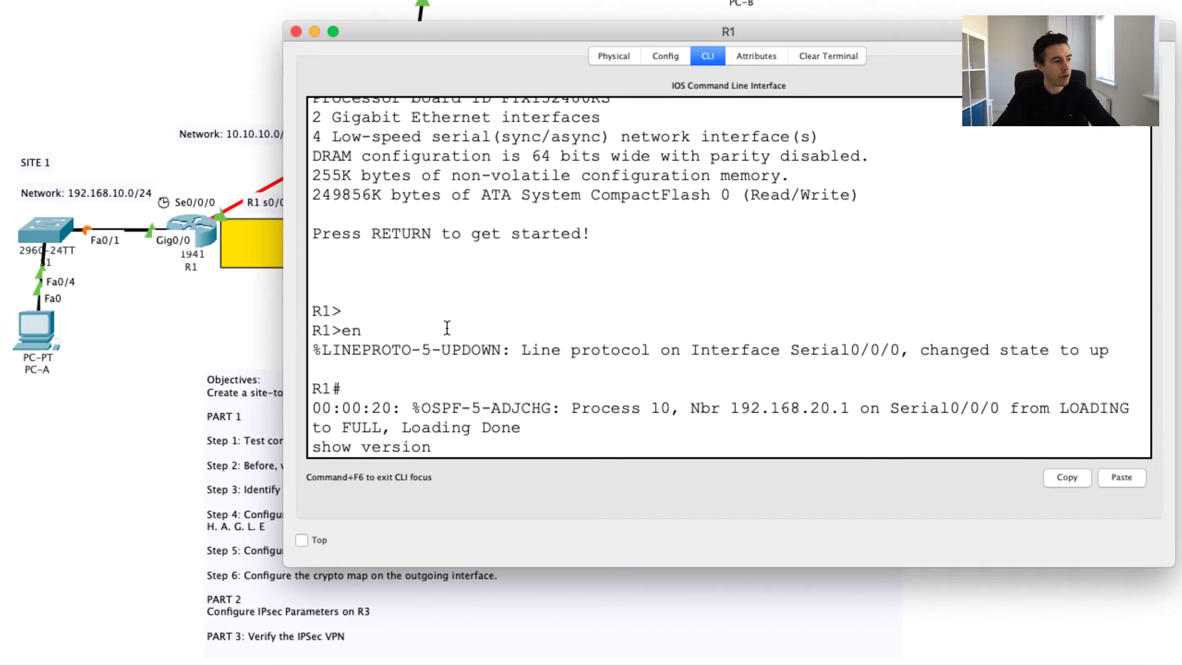
pyautogui.click(528, 427)
pyautogui.moveTo(528, 428); pyautogui.dragTo(308, 408)
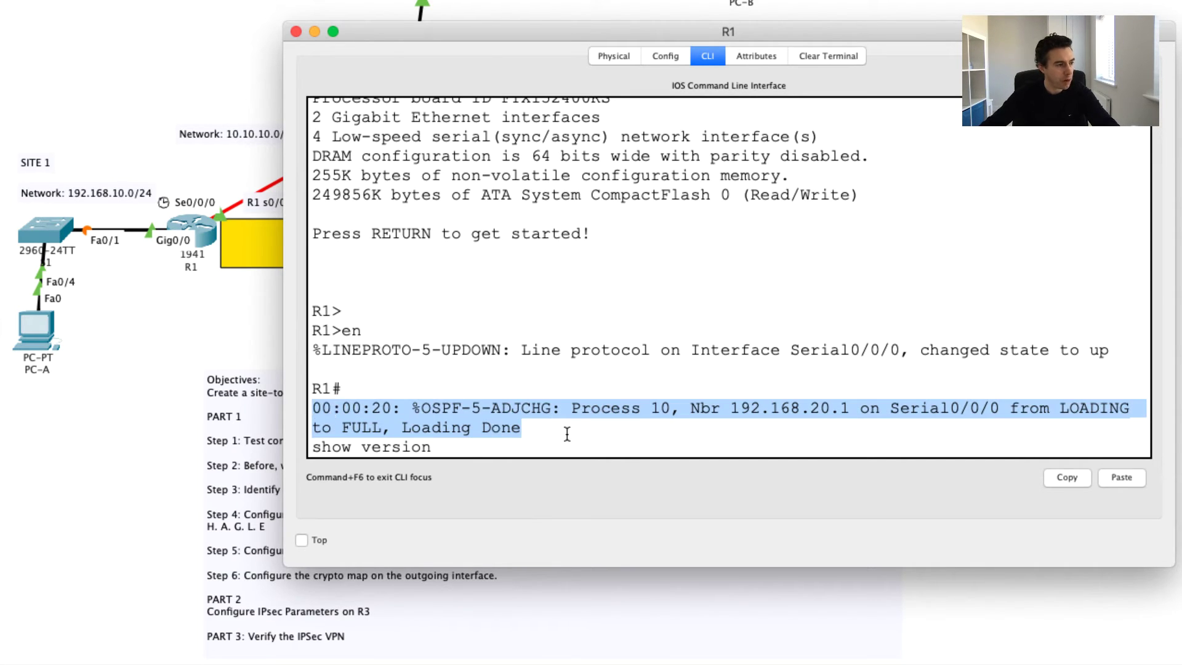
pyautogui.click(525, 435)
pyautogui.moveTo(523, 431); pyautogui.dragTo(311, 406)
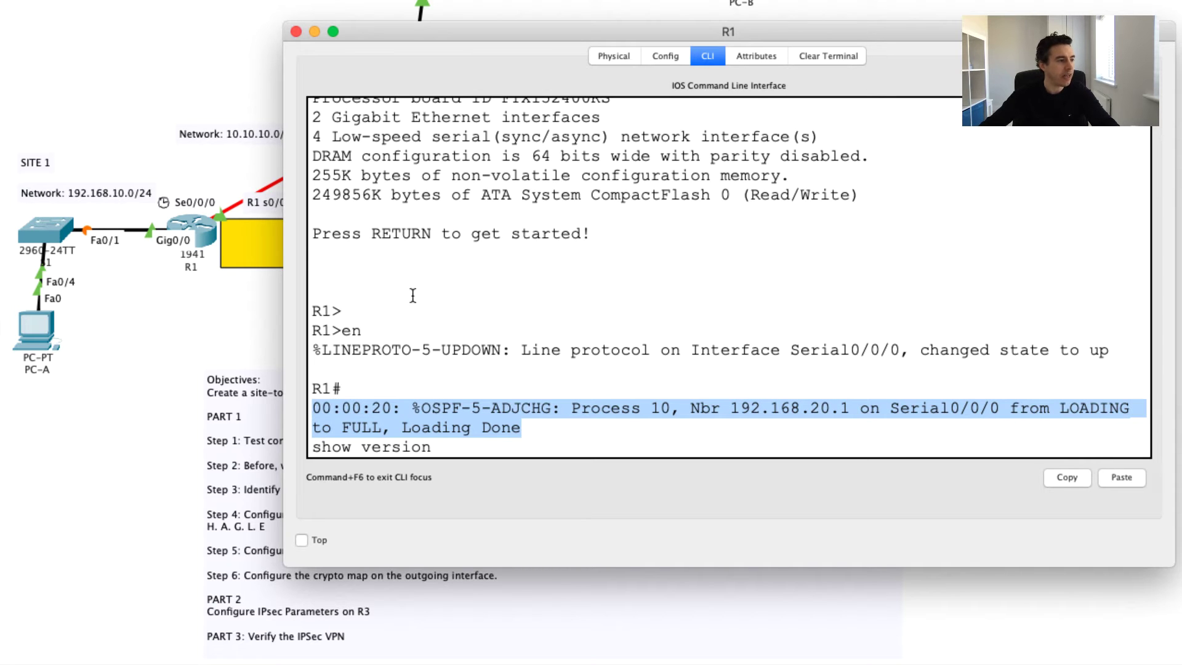
pyautogui.moveTo(527, 31); pyautogui.dragTo(716, 98)
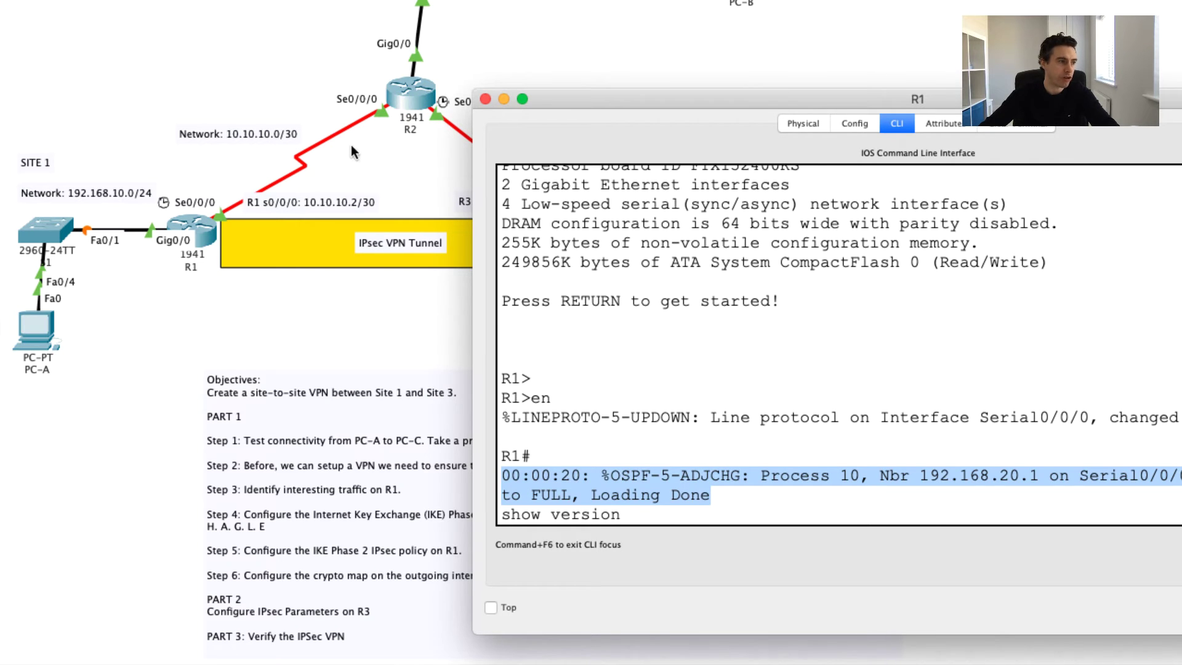
pyautogui.click(714, 494)
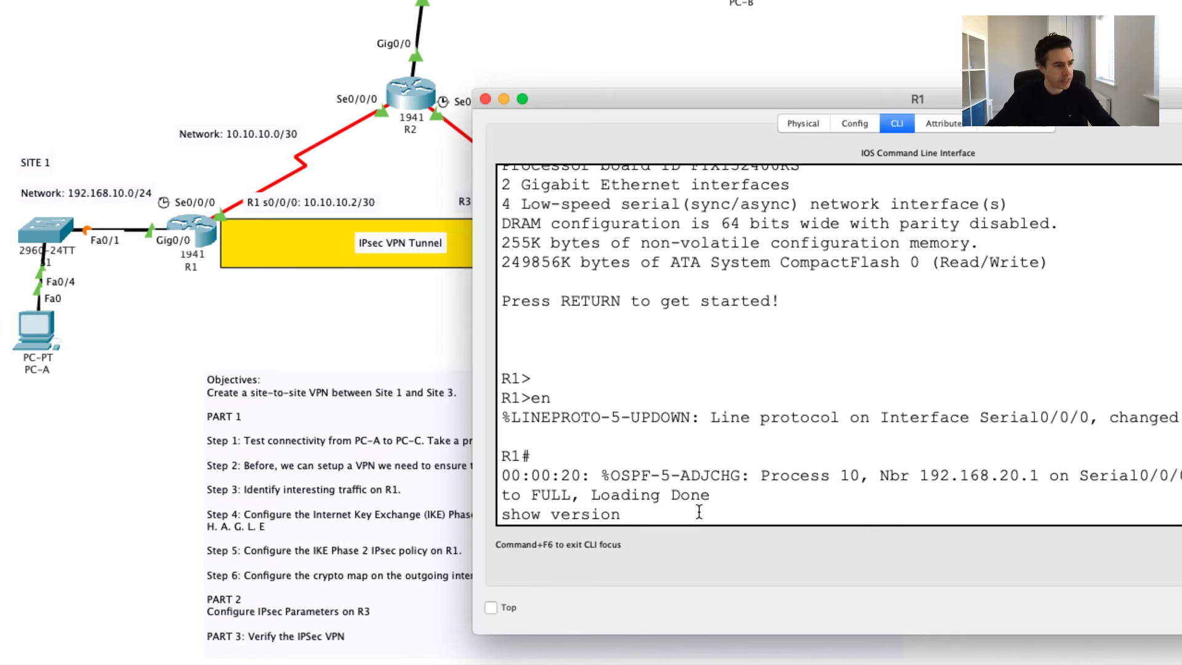
# Run show version and page through its output, checking the security technology's current package and license type.
pyautogui.press('Return')
pyautogui.press('space')
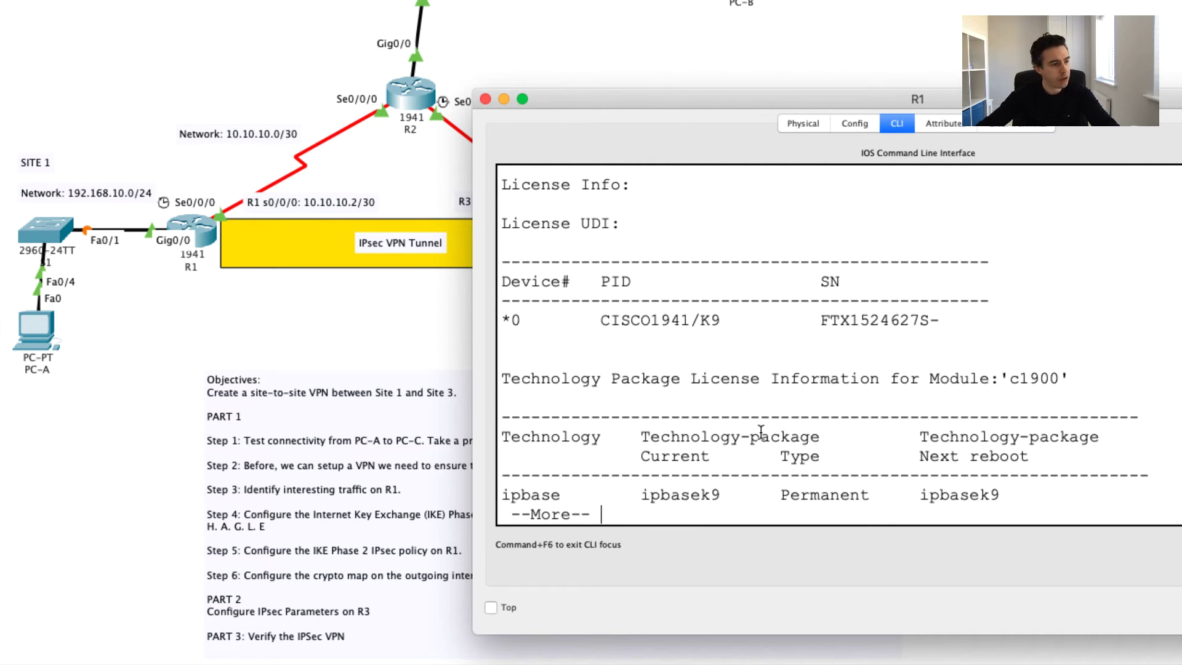
pyautogui.press('Return')
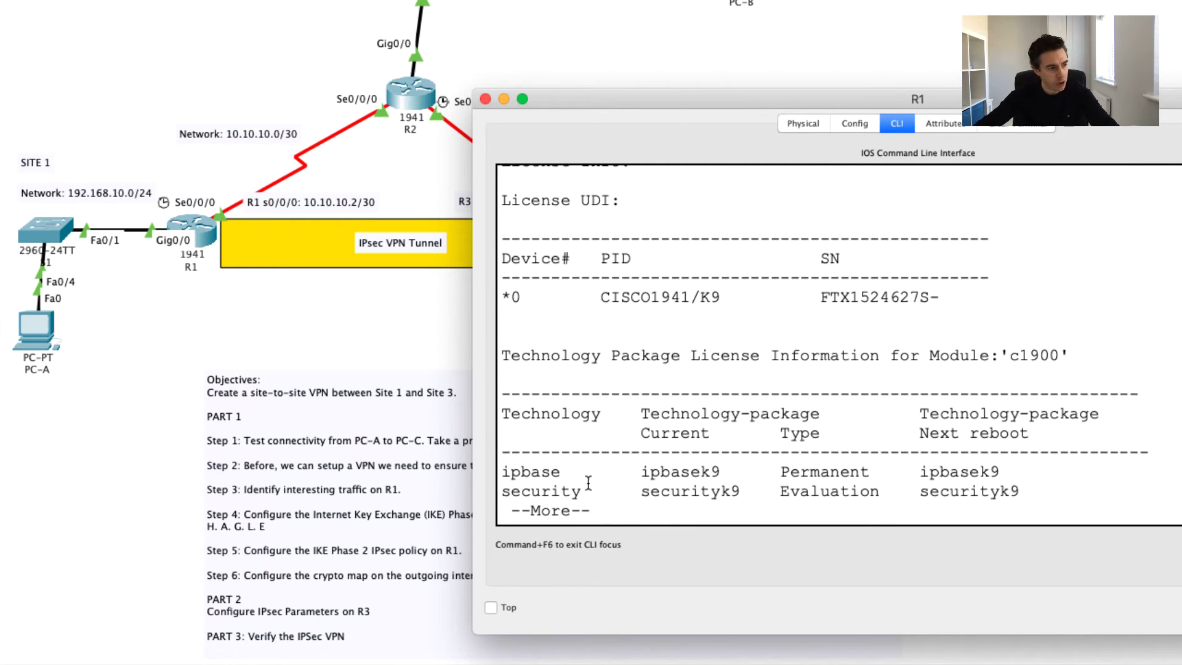
pyautogui.moveTo(503, 493); pyautogui.dragTo(1029, 490)
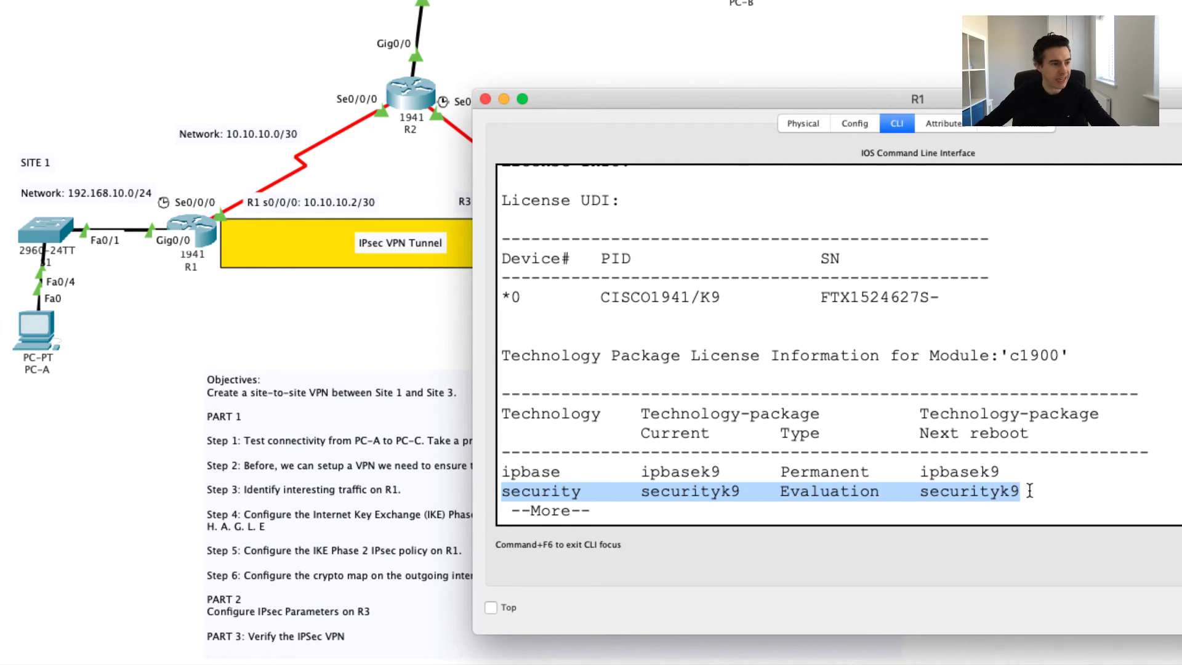
pyautogui.doubleClick(822, 492)
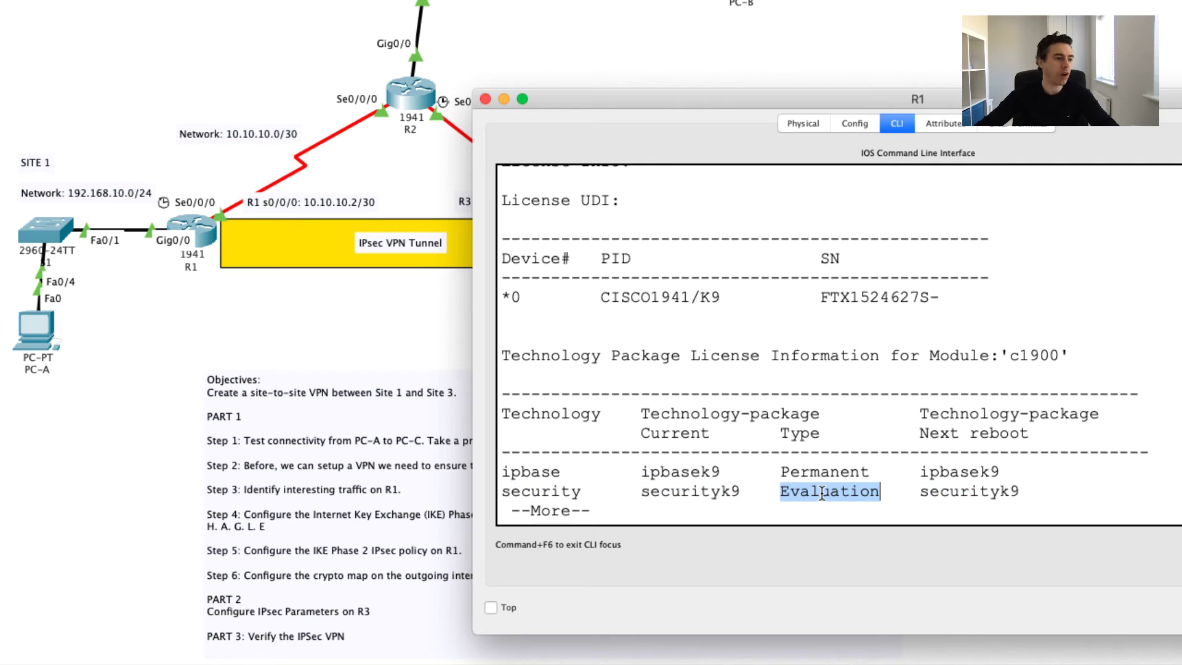
pyautogui.doubleClick(664, 493)
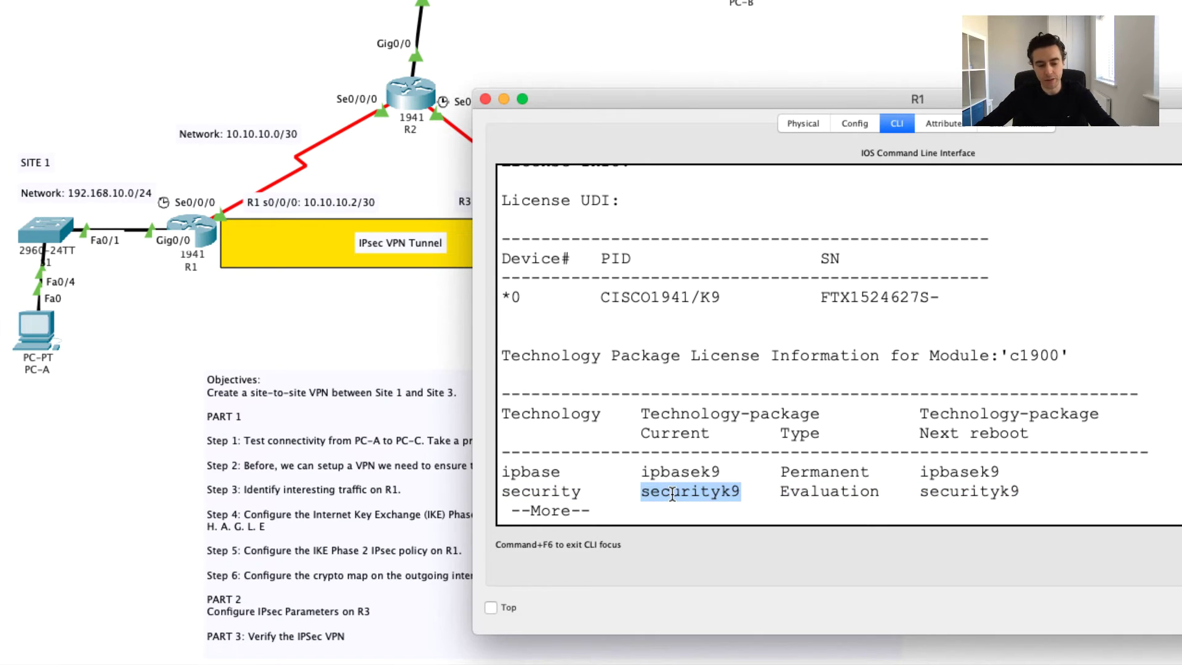
pyautogui.press('space')
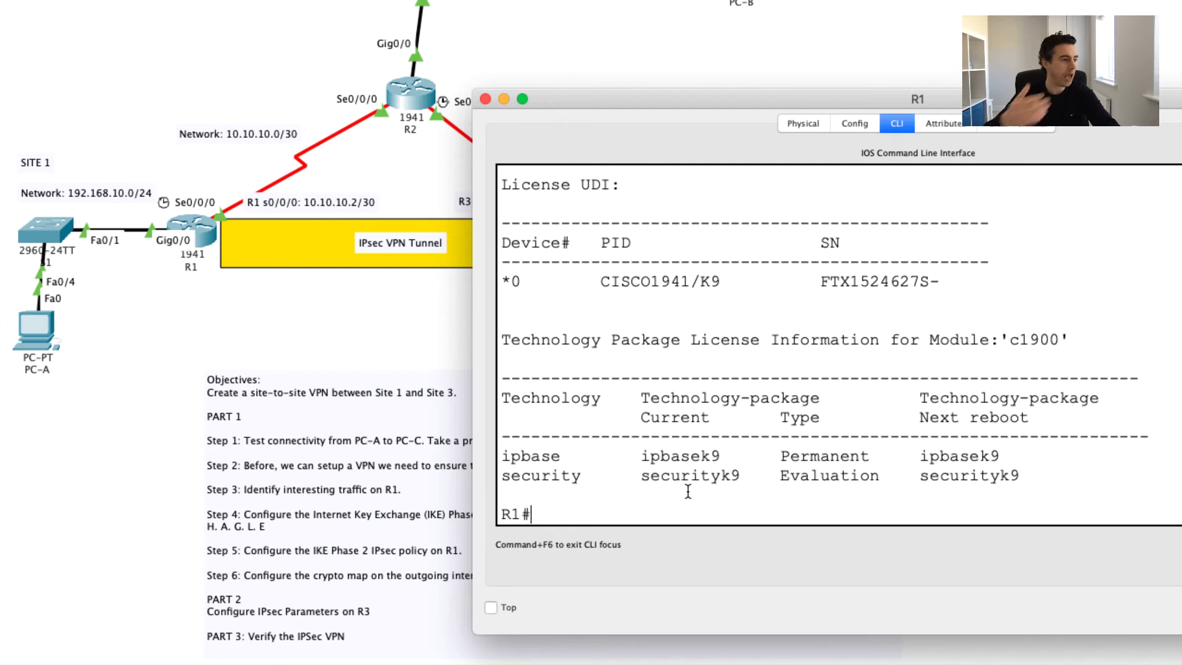
# Return to the network topology, reopen R1's command line, and enter global configuration mode with conf t.
pyautogui.click(131, 475)
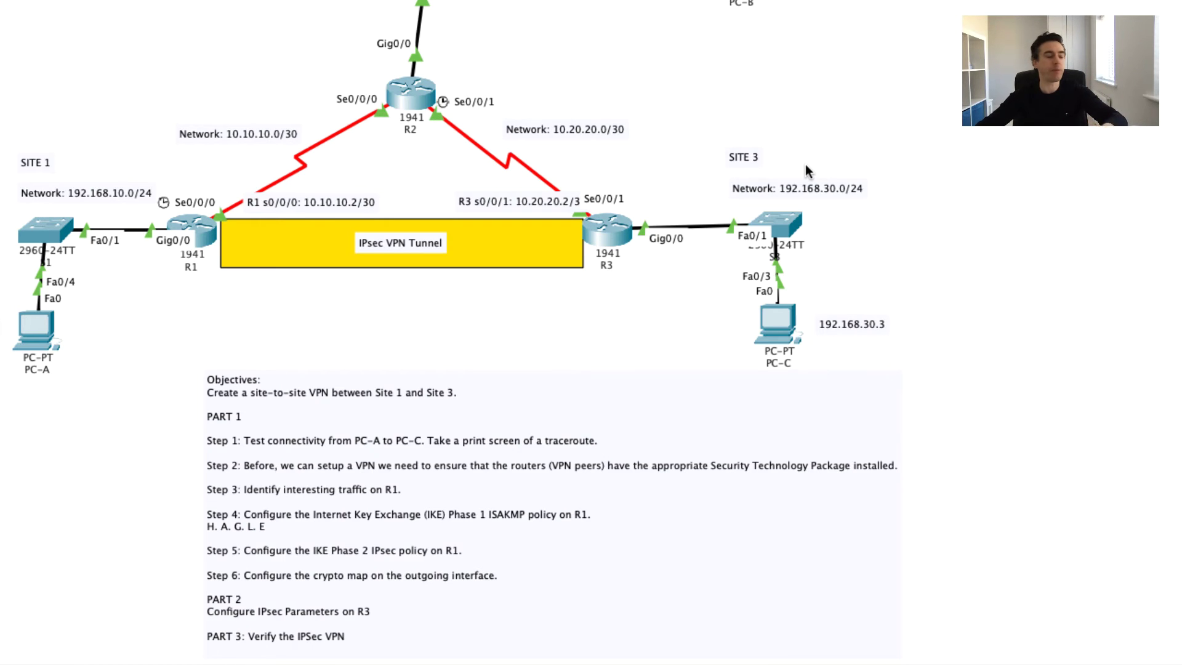
pyautogui.click(202, 231)
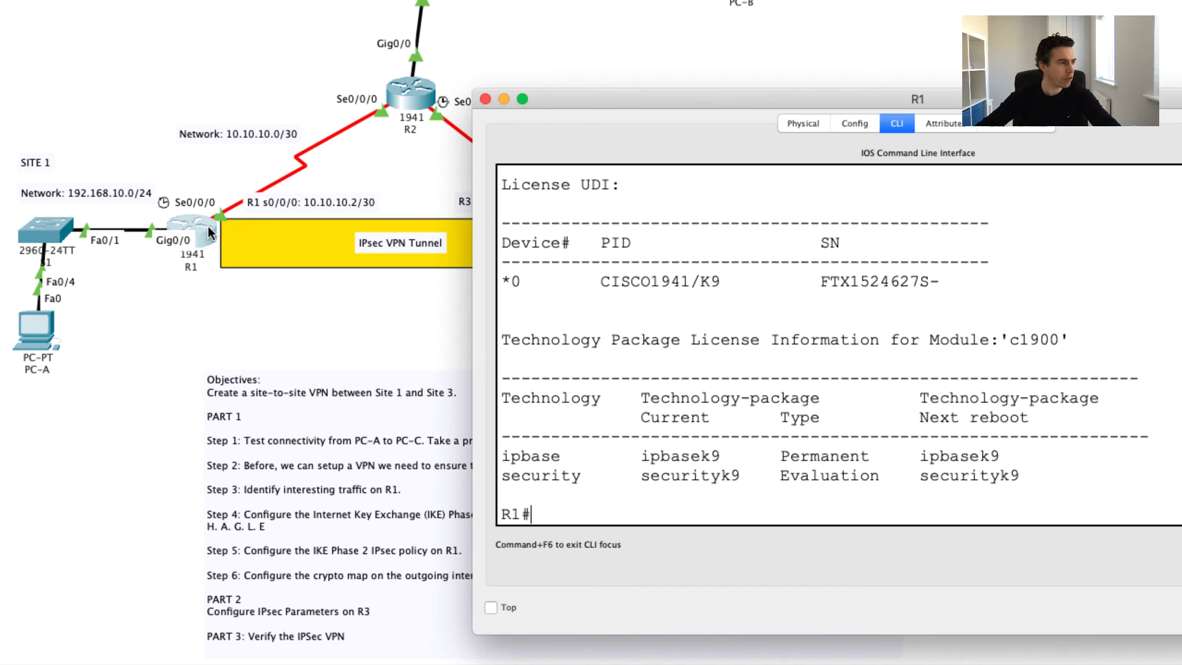
pyautogui.scroll(-1, 732, 386)
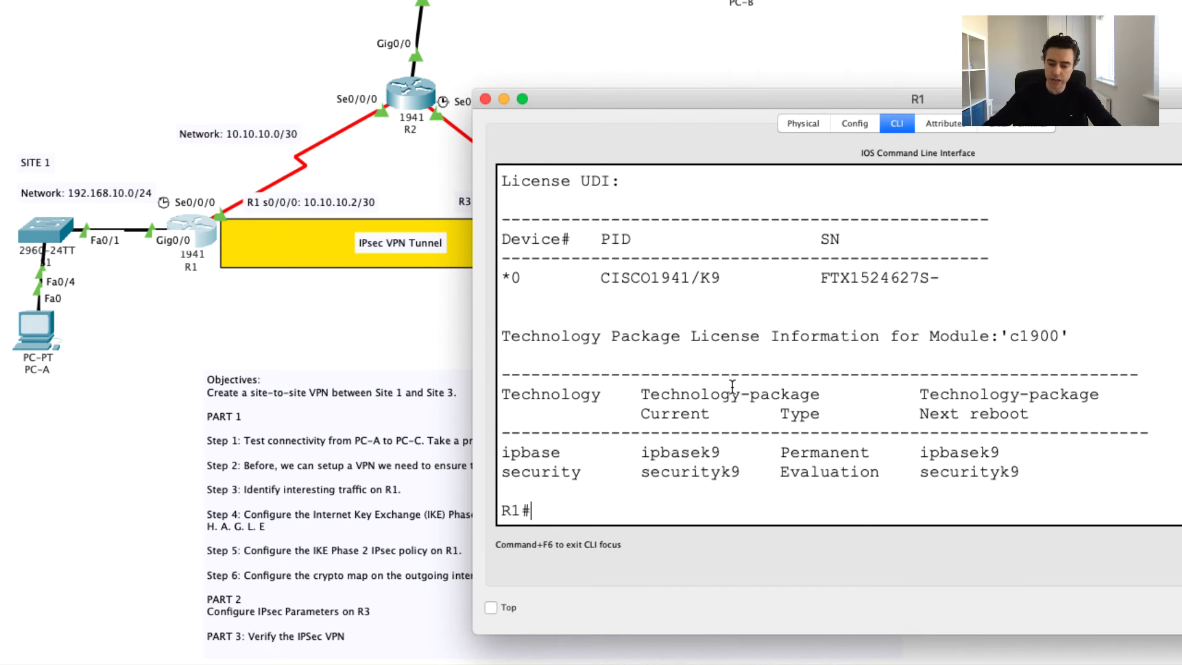
pyautogui.press('Return')
pyautogui.press('Return')
pyautogui.press('Return')
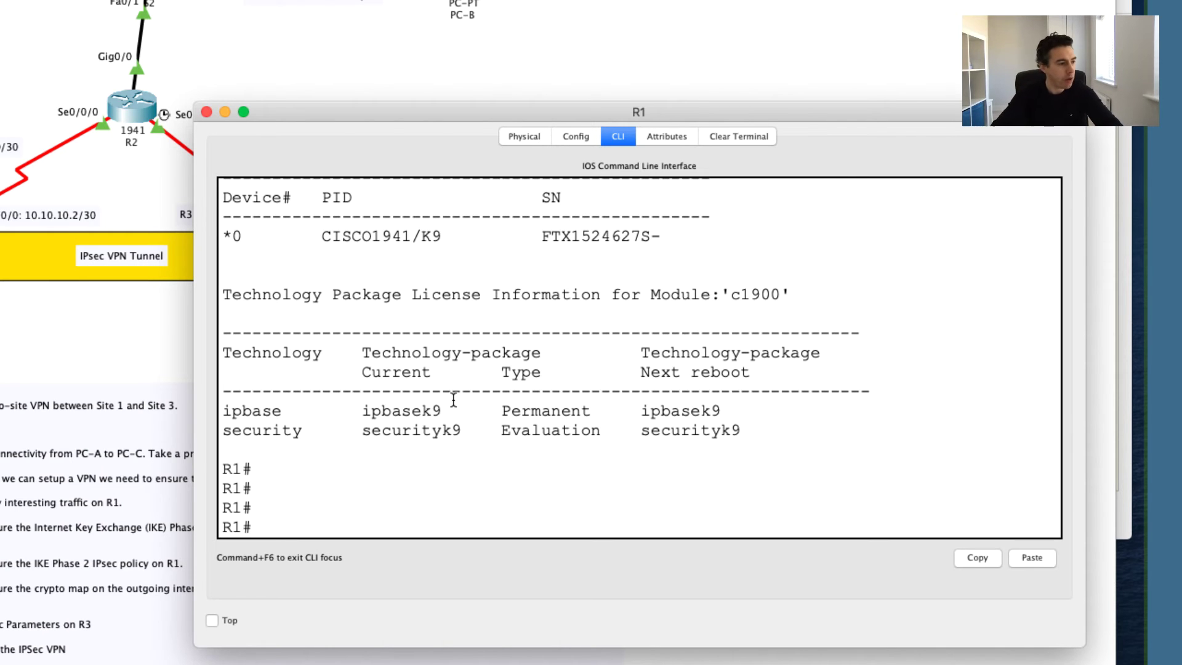
pyautogui.write('conf t')
pyautogui.press('Return')
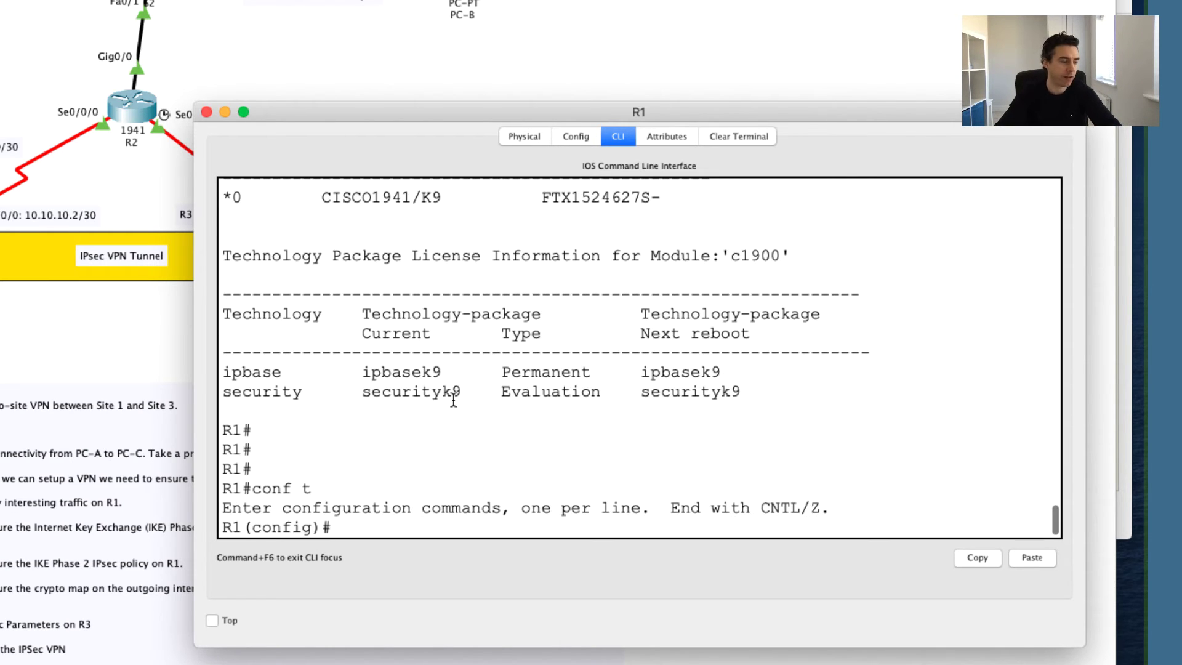
# Begin the interesting-traffic rule with access-list 100 permit ip and query the available source options.
pyautogui.write('acce')
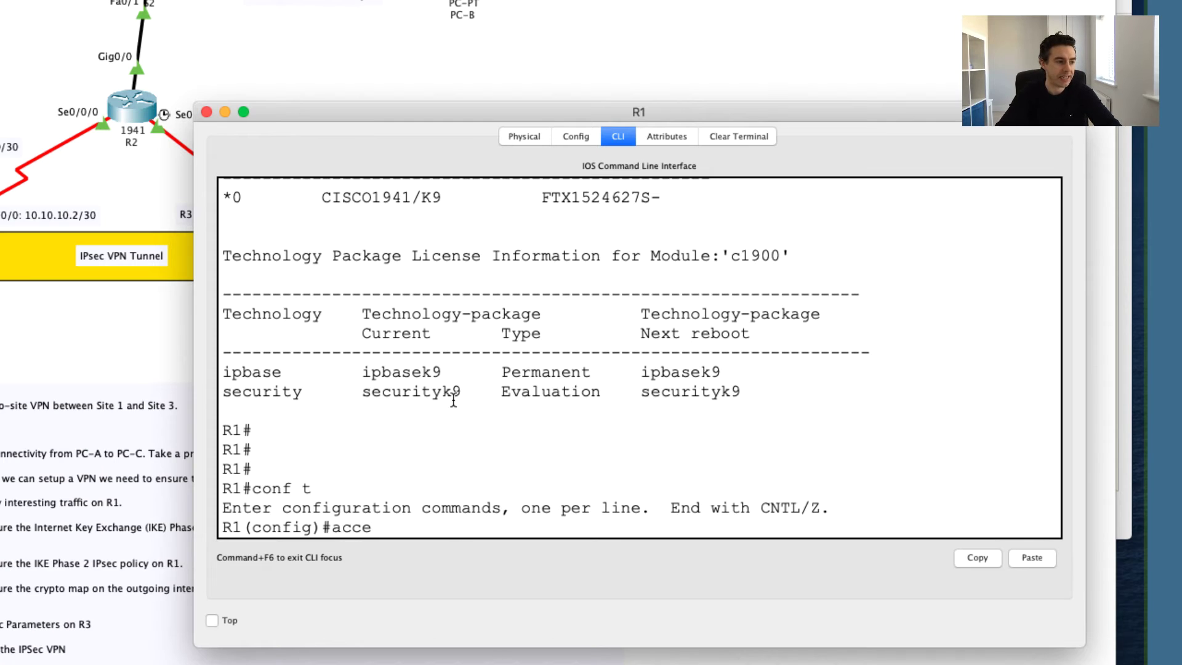
pyautogui.press('Tab')
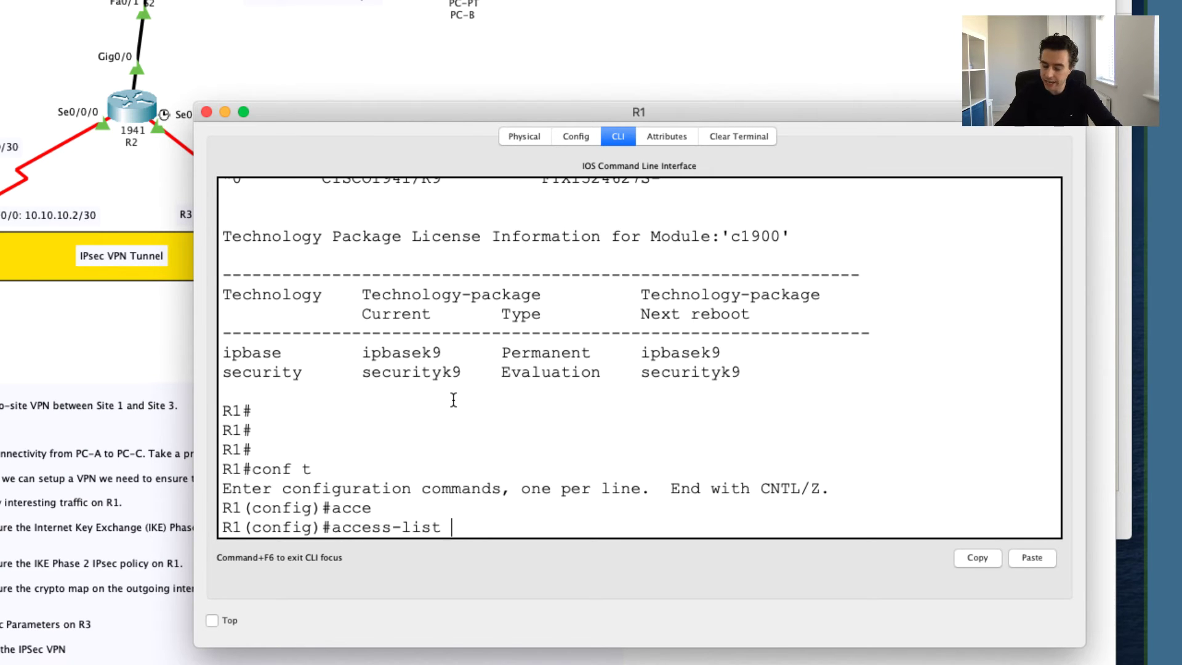
pyautogui.write('100')
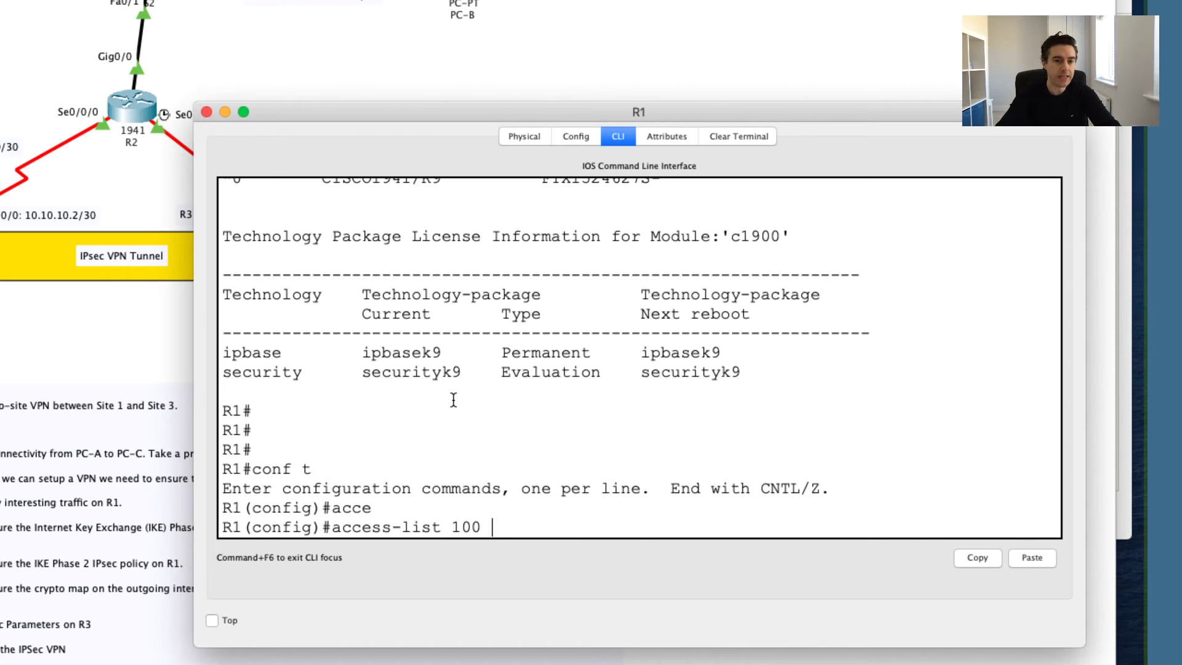
pyautogui.write('per')
pyautogui.press('Tab')
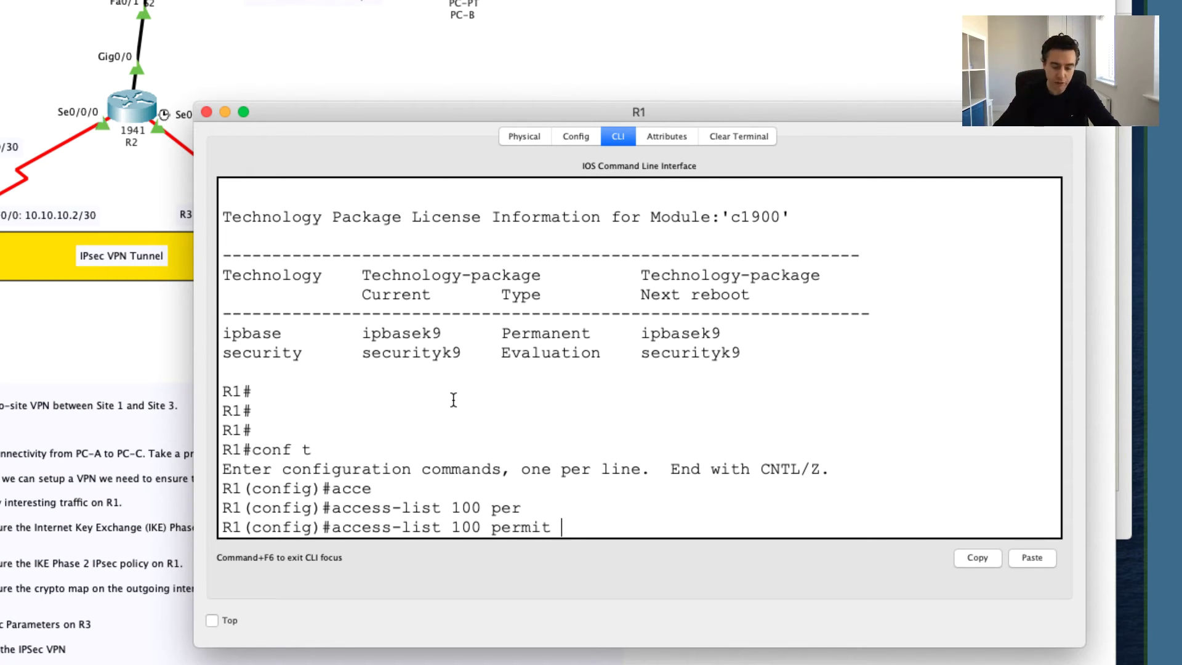
pyautogui.write('ip ')
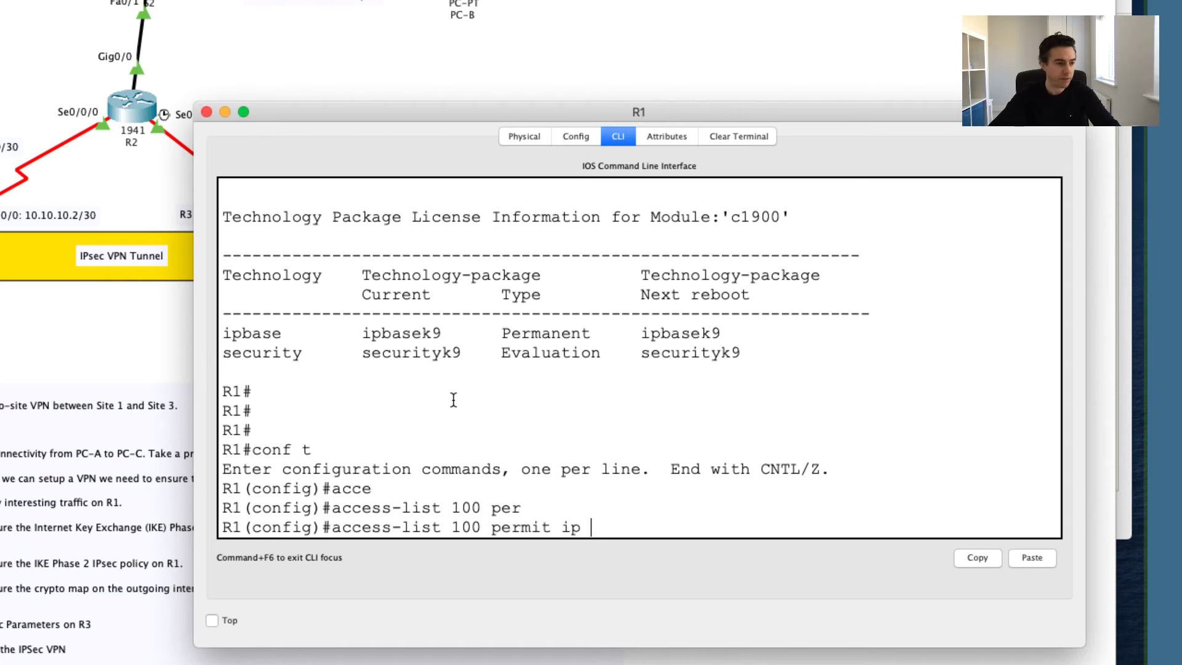
pyautogui.write('?')
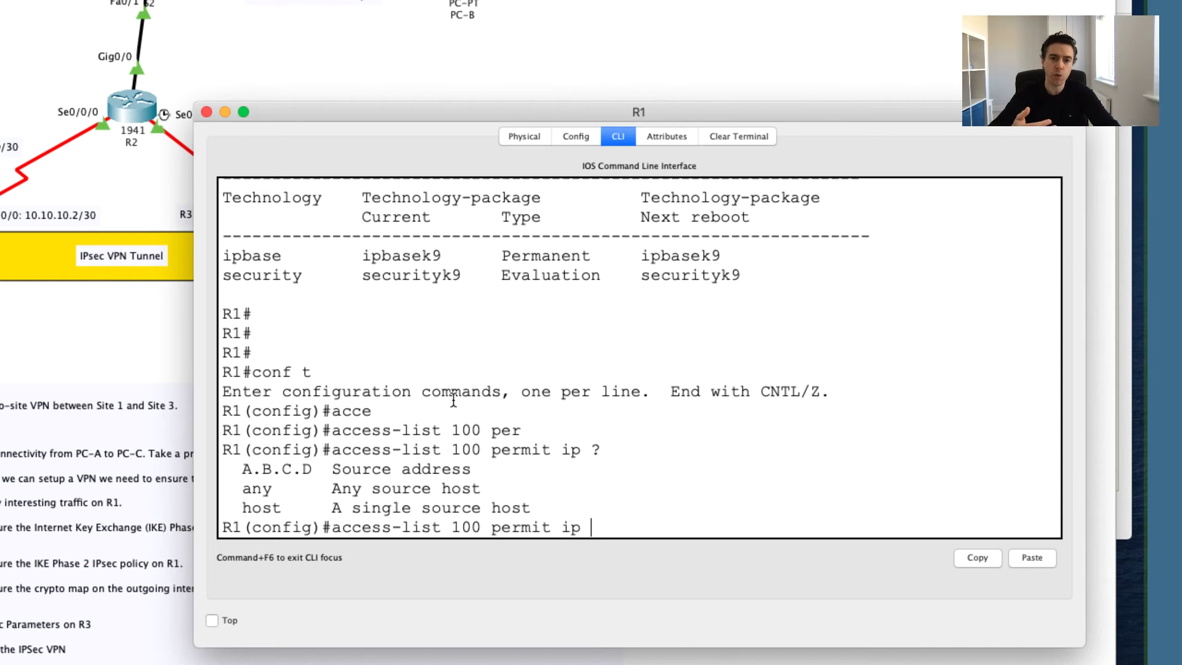
# Add source network 192.168.10.0 with wildcard mask 0.0.0.255 to the access-list 100 command.
pyautogui.write('192.16')
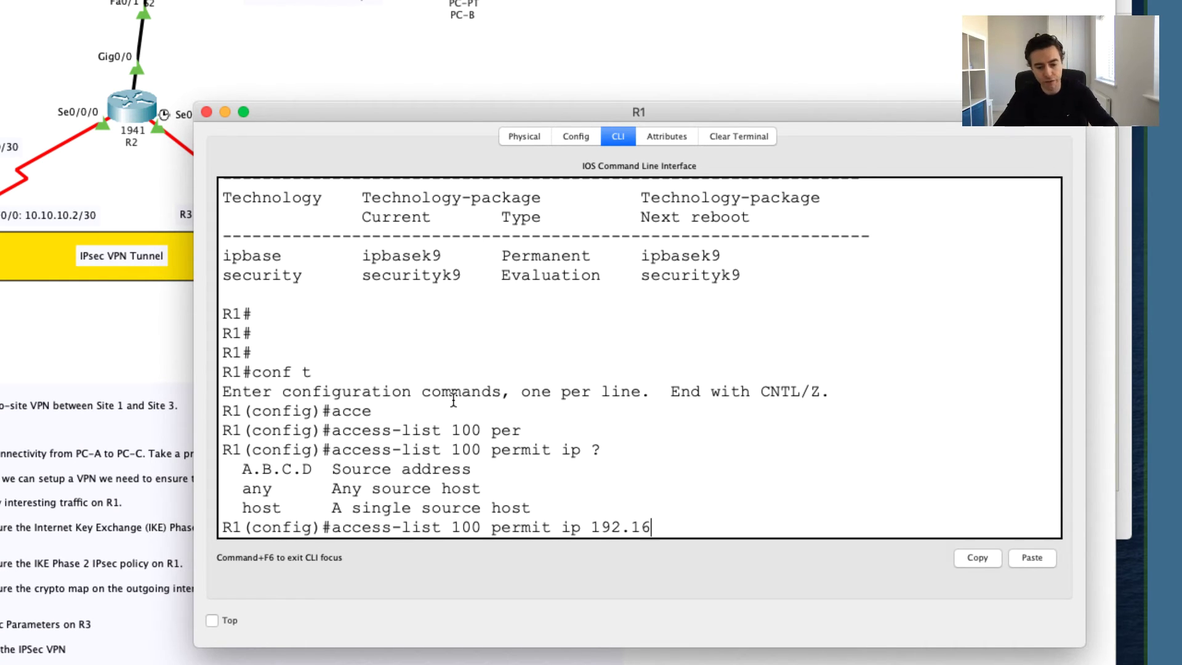
pyautogui.write('8.')
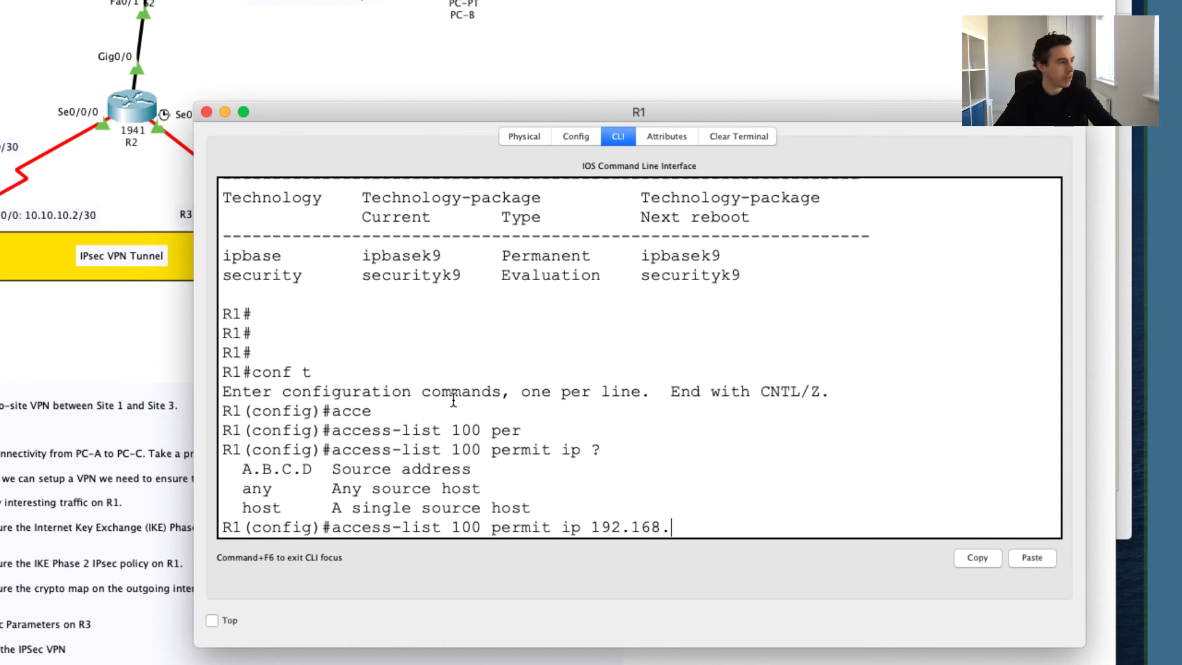
pyautogui.write('10.')
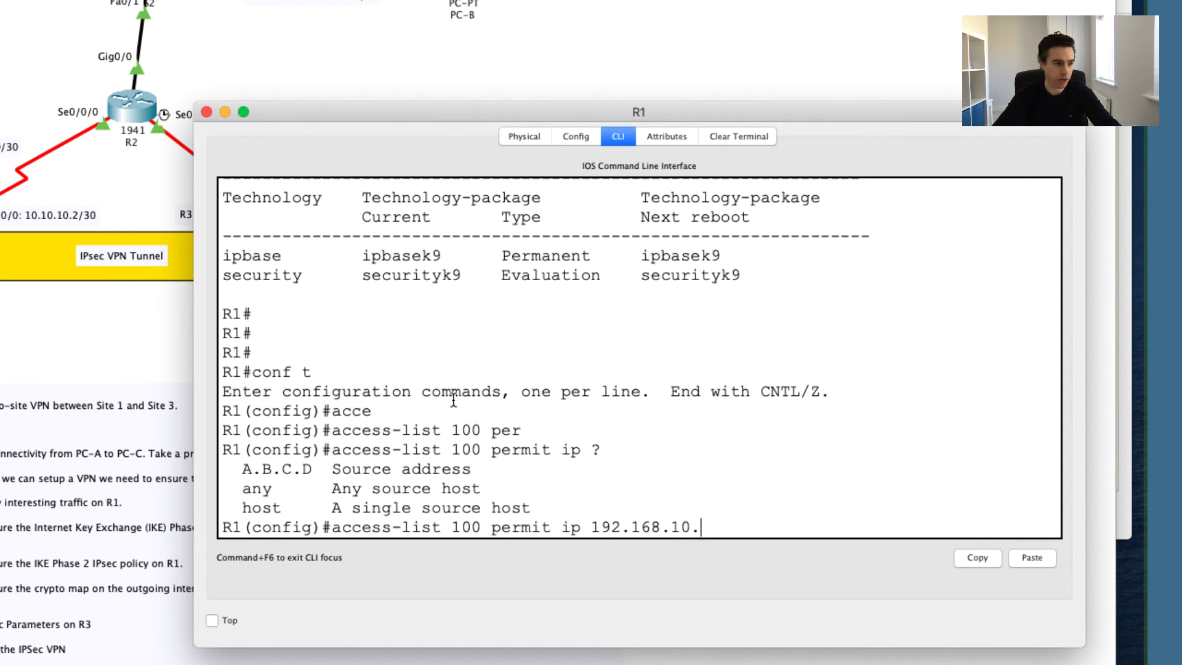
pyautogui.write('0')
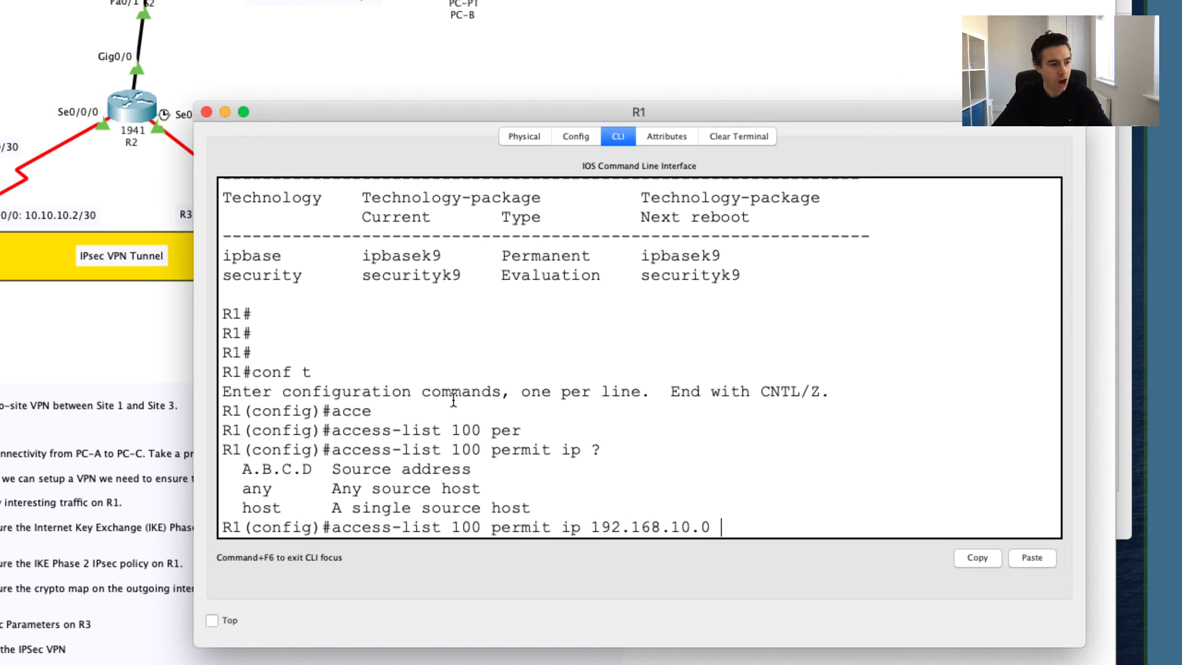
pyautogui.write('0.0.0')
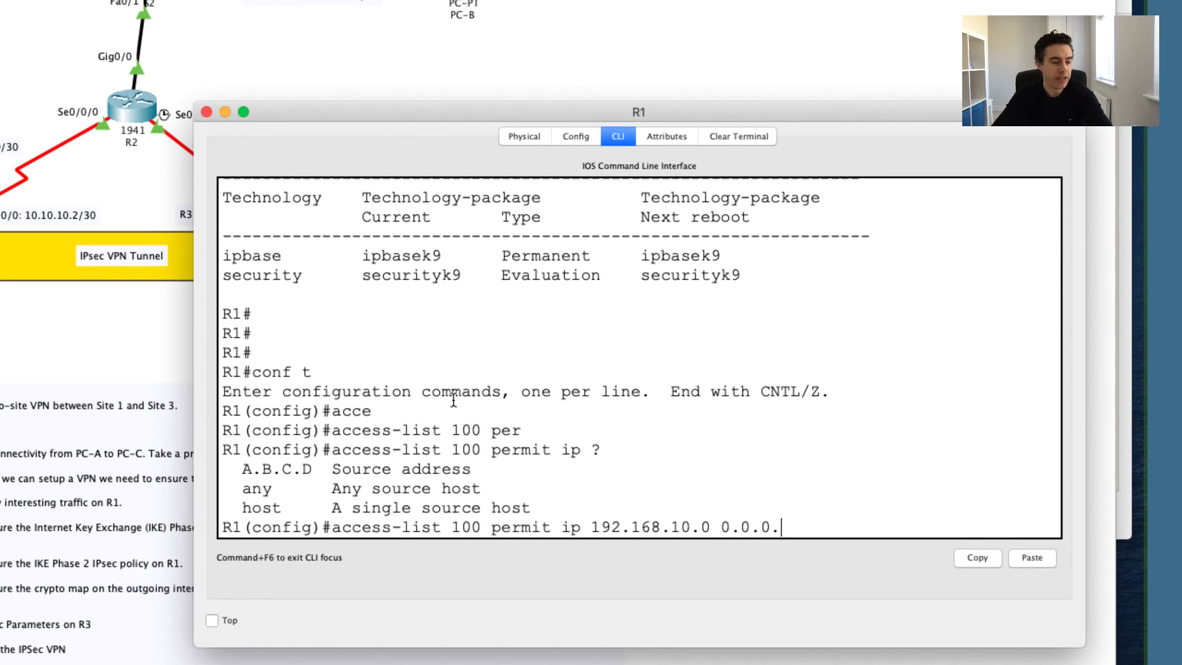
pyautogui.write('.255')
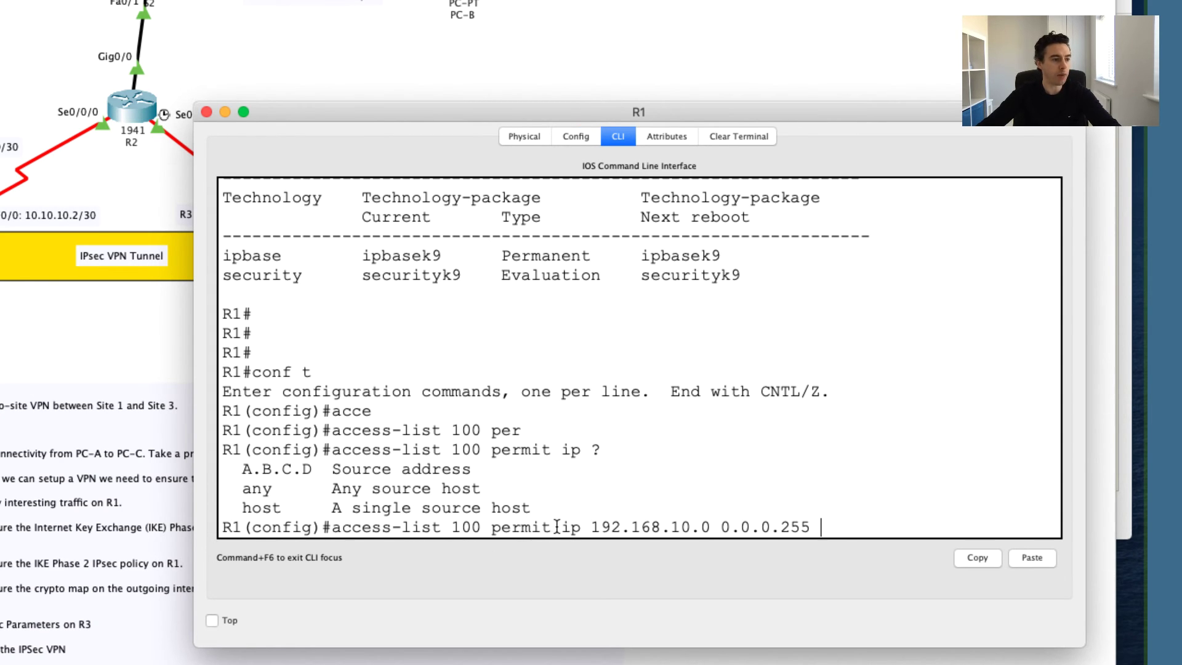
# Examine the access list's source address octet by octet against the matching octets of its wildcard mask.
pyautogui.moveTo(593, 528); pyautogui.dragTo(709, 525)
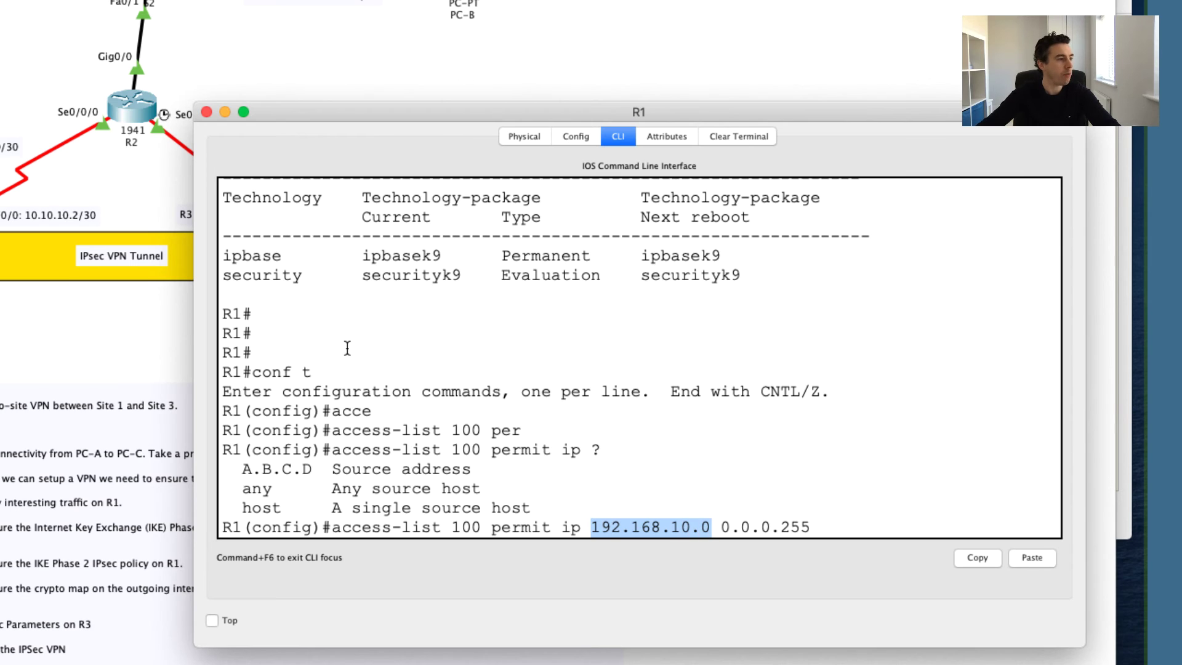
pyautogui.moveTo(722, 525); pyautogui.dragTo(819, 527)
pyautogui.click(727, 525)
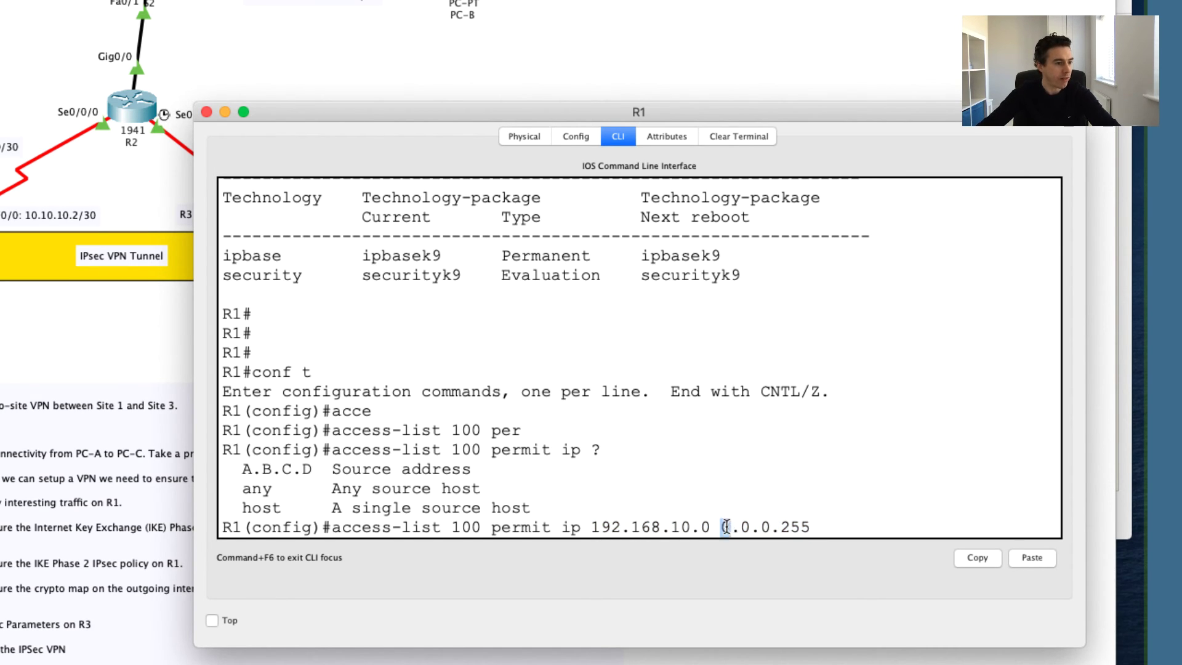
pyautogui.moveTo(623, 526); pyautogui.dragTo(589, 525)
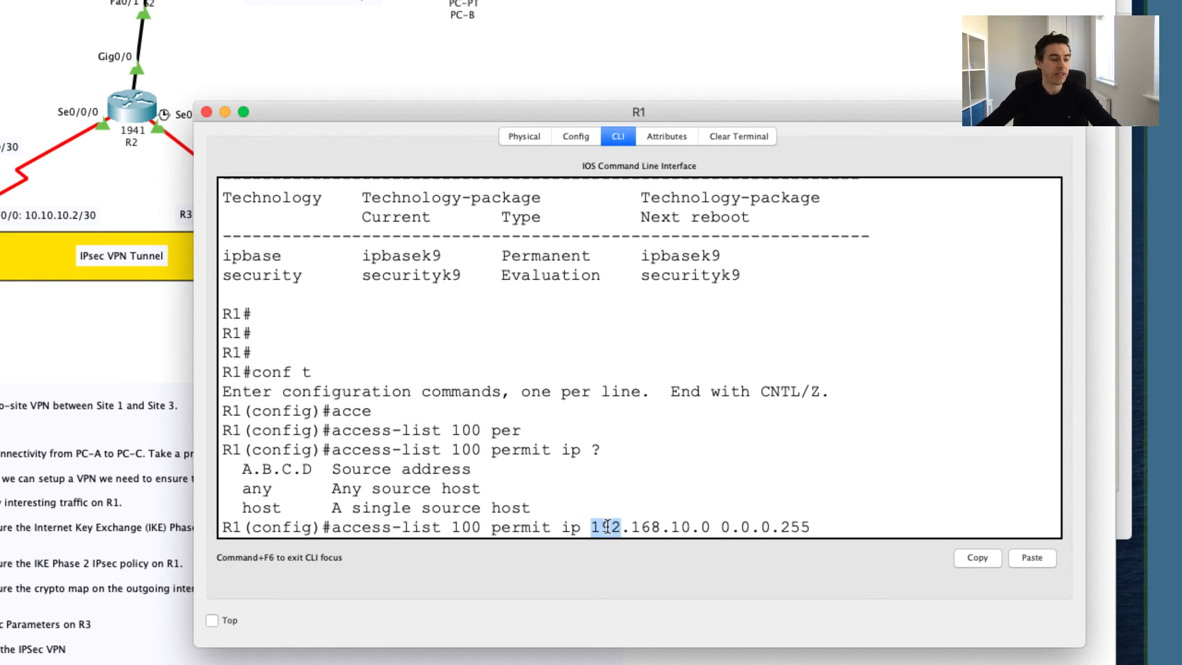
pyautogui.click(744, 525)
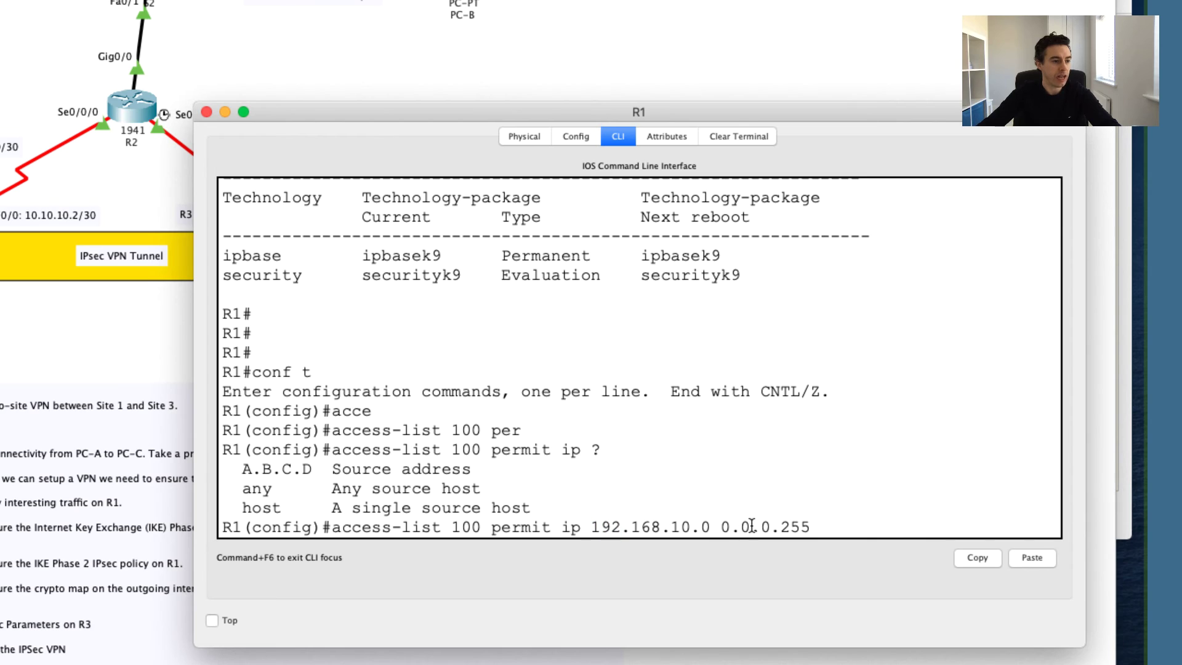
pyautogui.moveTo(662, 526); pyautogui.dragTo(631, 525)
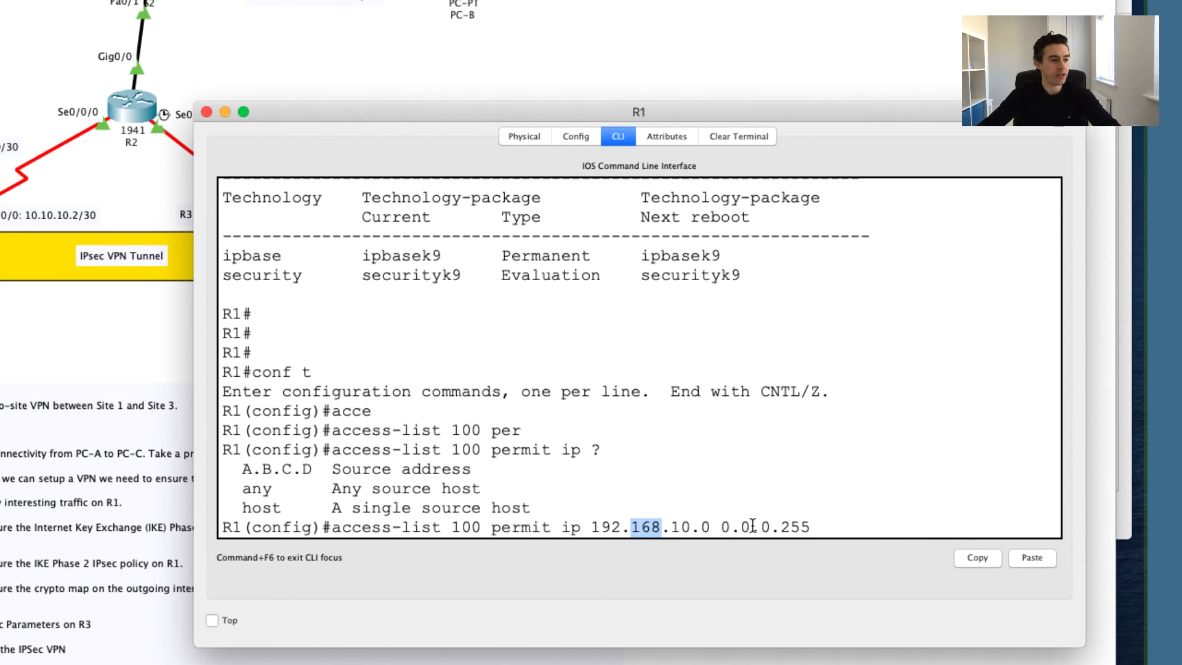
pyautogui.click(773, 525)
pyautogui.moveTo(690, 527); pyautogui.dragTo(673, 526)
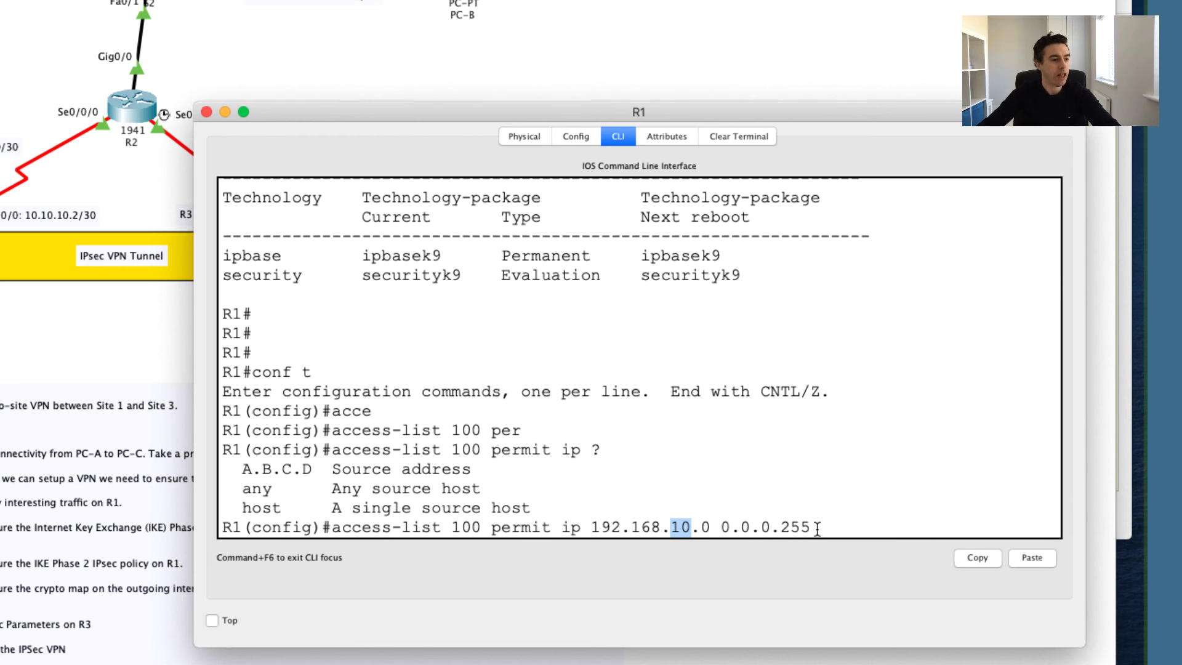
pyautogui.moveTo(817, 527); pyautogui.dragTo(704, 528)
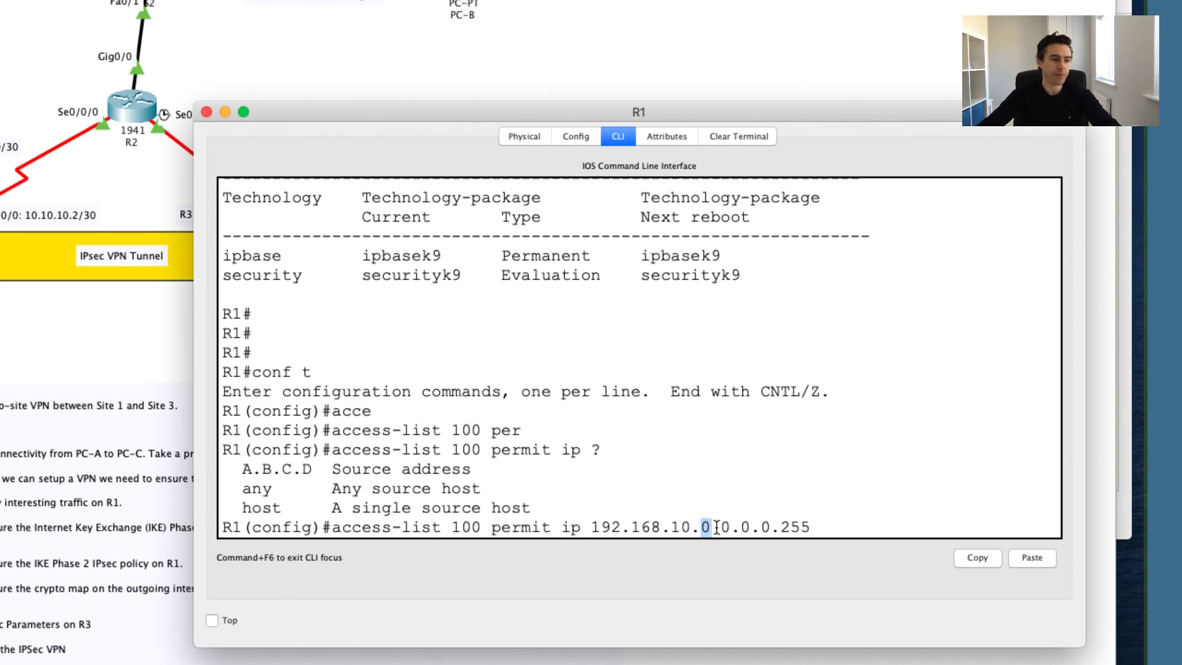
# Add destination network 192.168.30.0 with wildcard mask 0.0.0.255 to the access-list 100 command, consulting the Site 3 addressing in the topology.
pyautogui.click(830, 526)
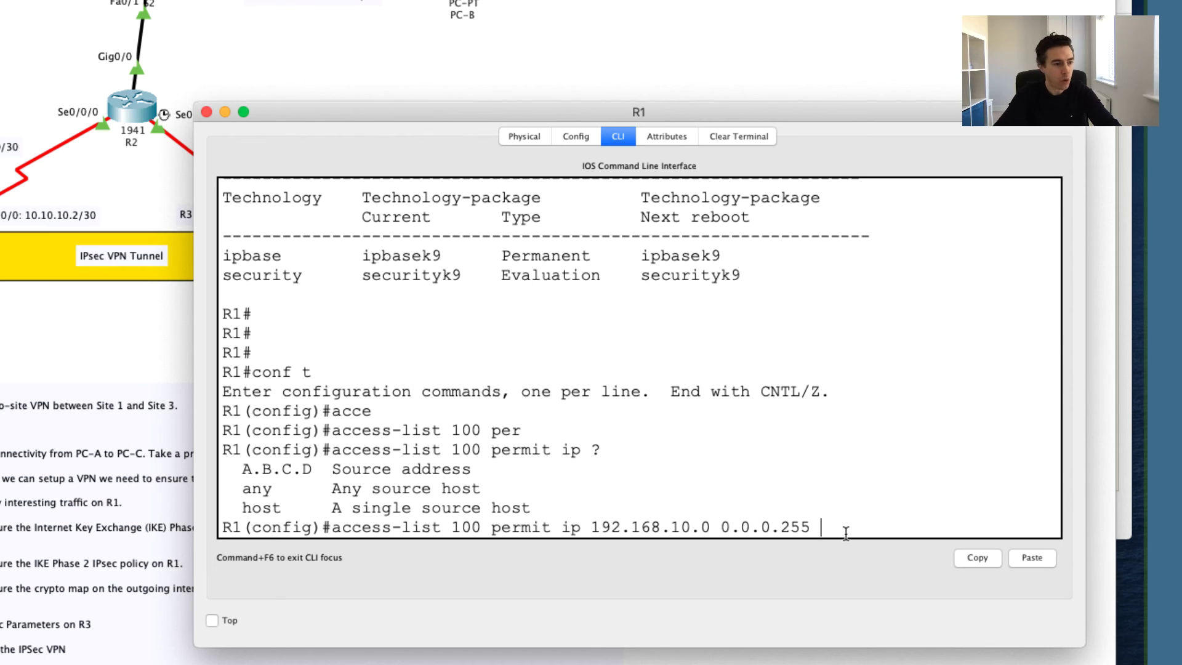
pyautogui.write('192.168')
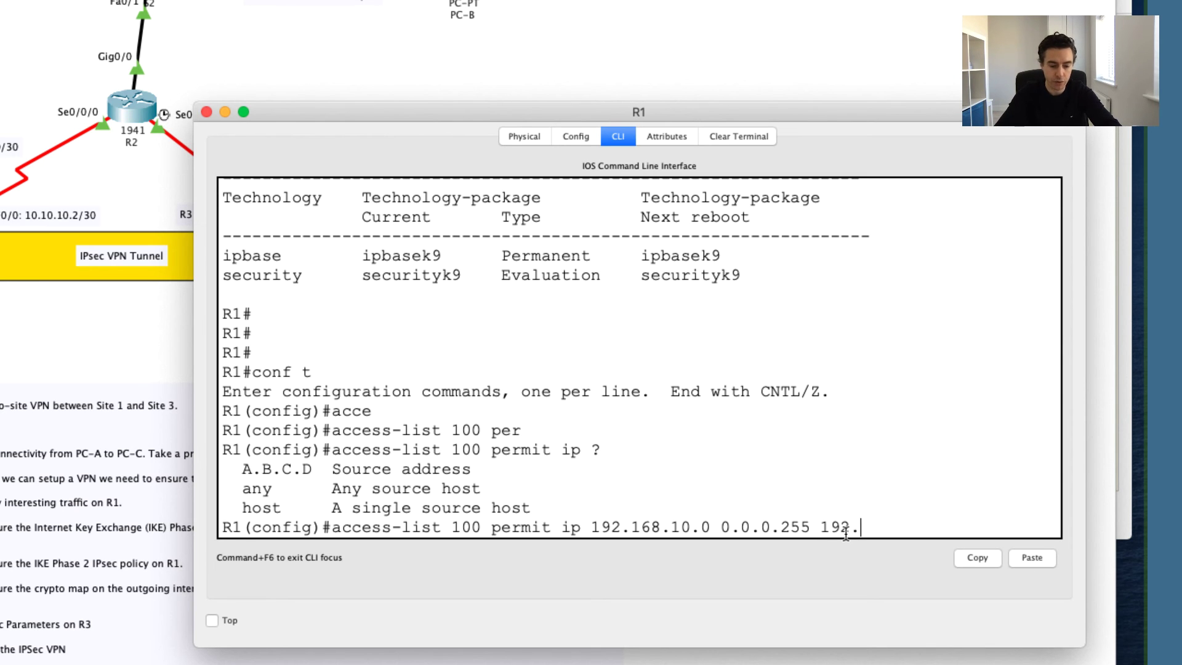
pyautogui.write('.')
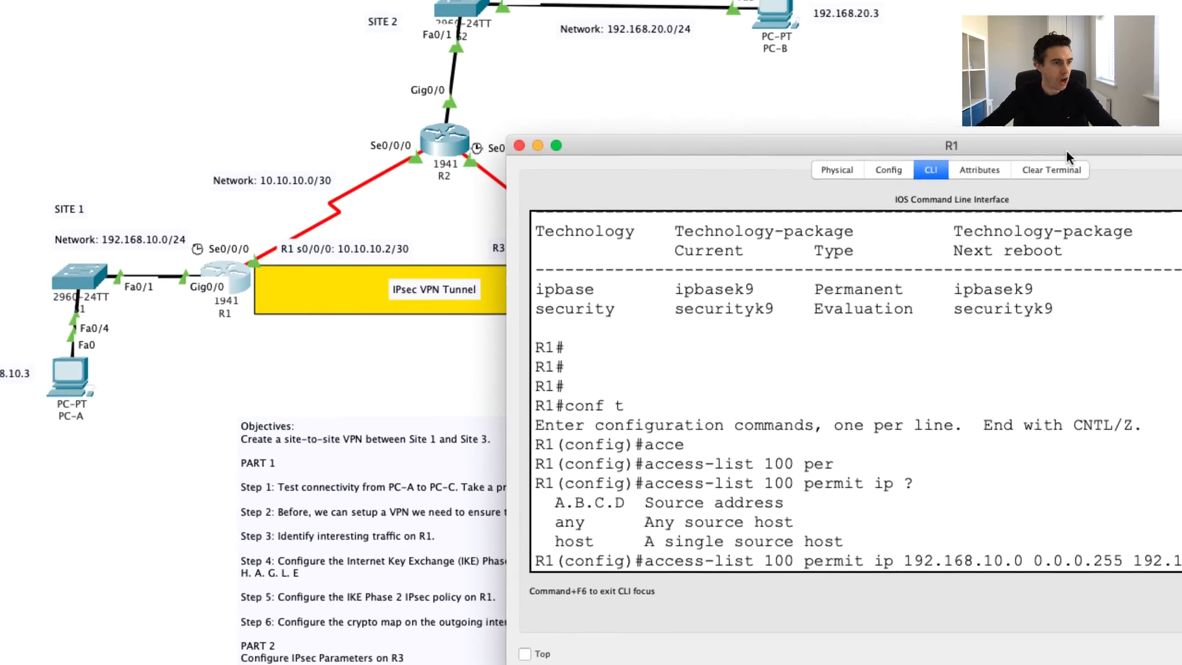
pyautogui.moveTo(753, 116); pyautogui.dragTo(0, 73)
pyautogui.moveTo(582, 140); pyautogui.dragTo(637, 136)
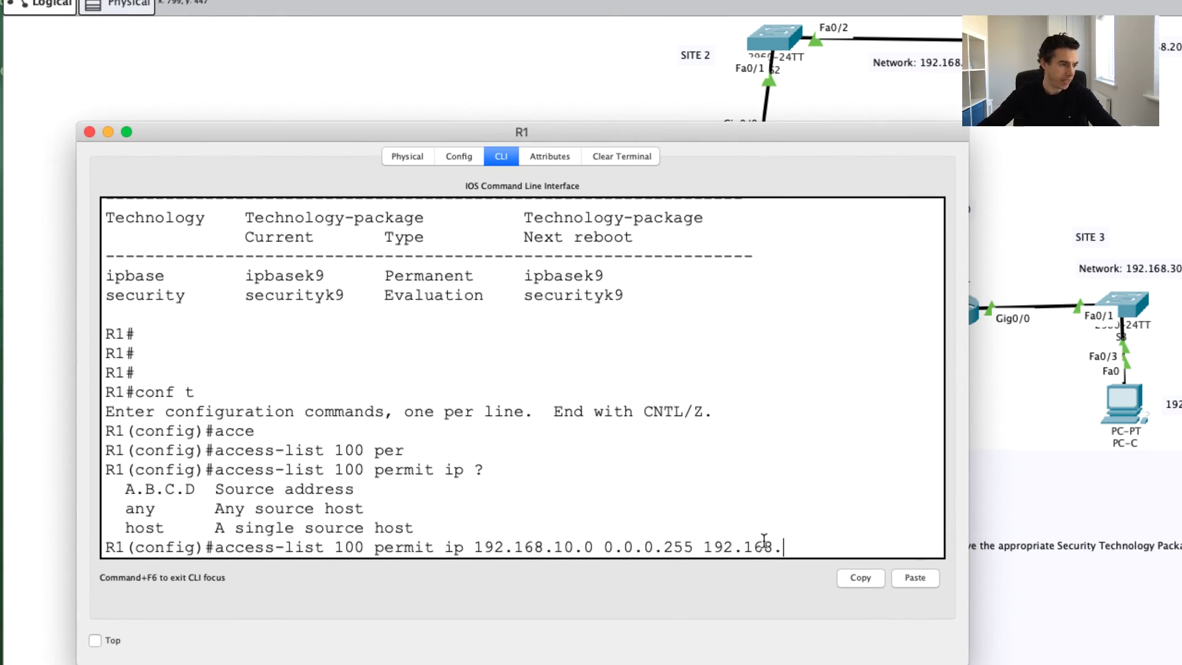
pyautogui.write('30')
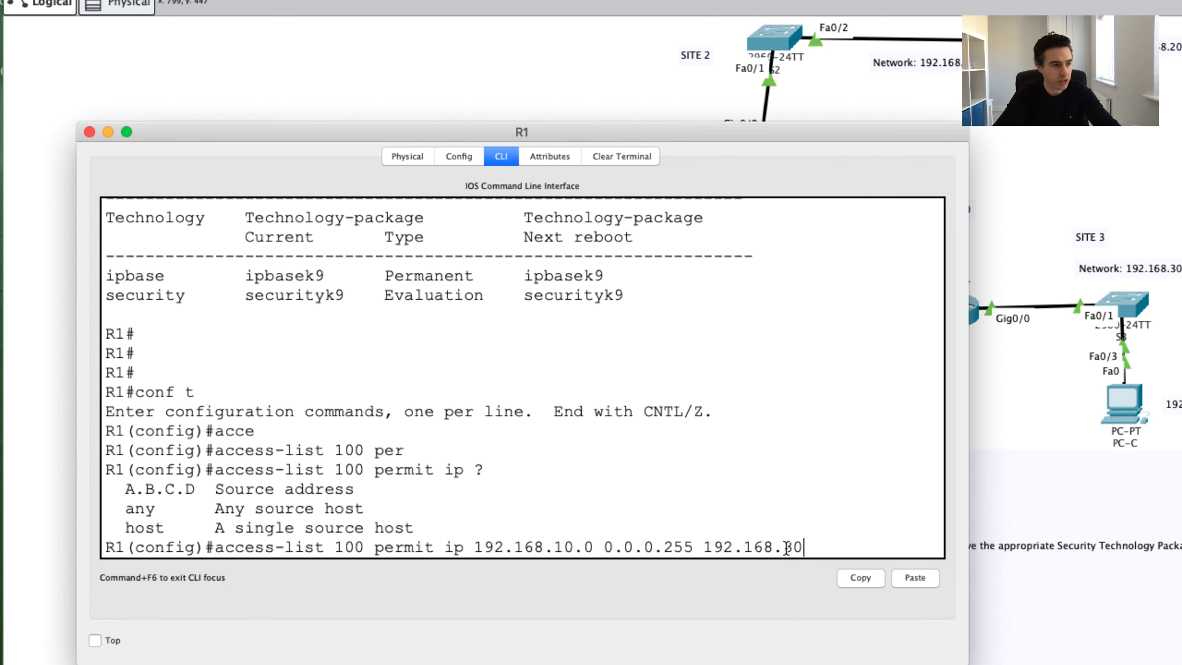
pyautogui.write('.0 ')
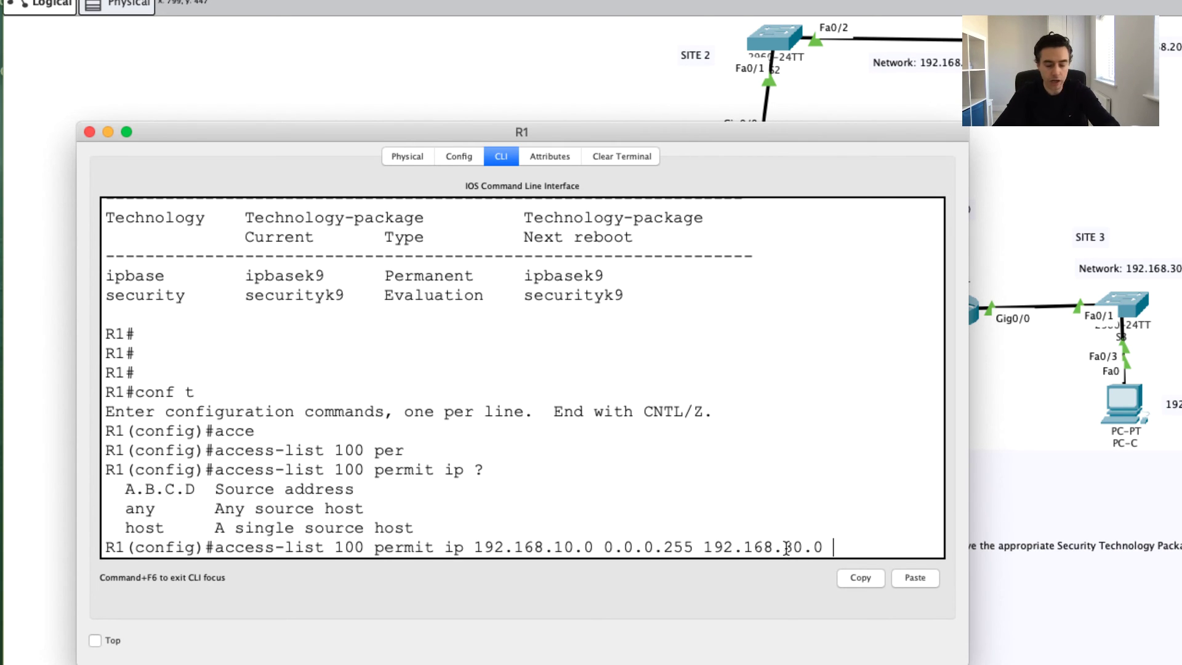
pyautogui.write('0.0.0.')
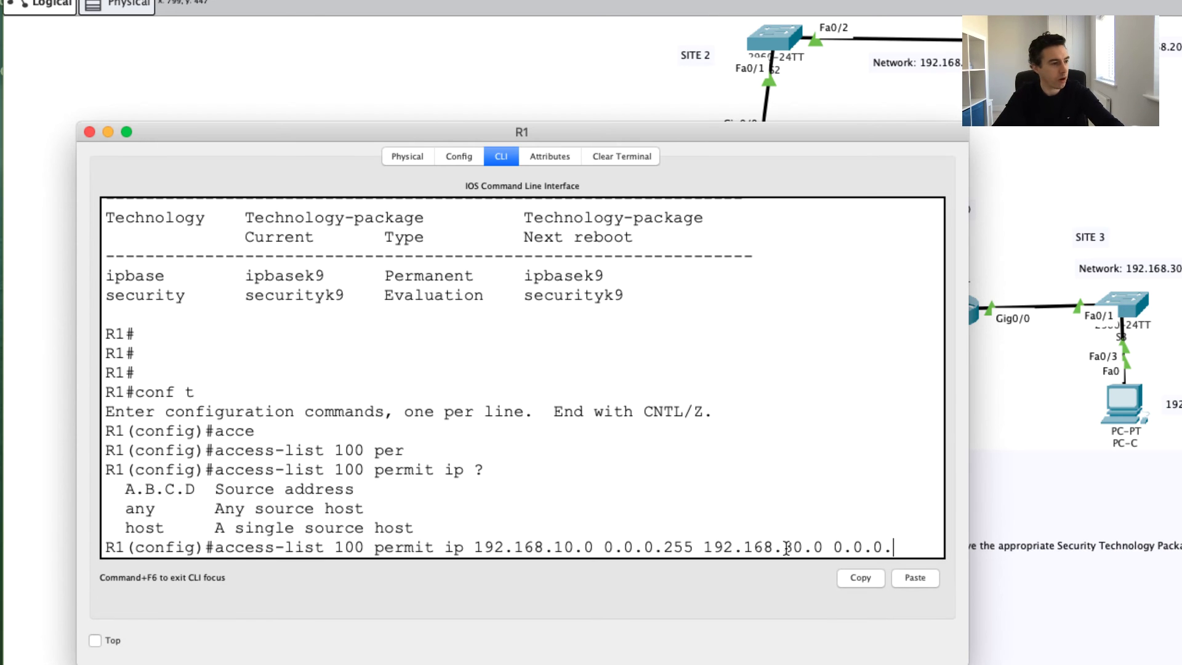
pyautogui.write('255')
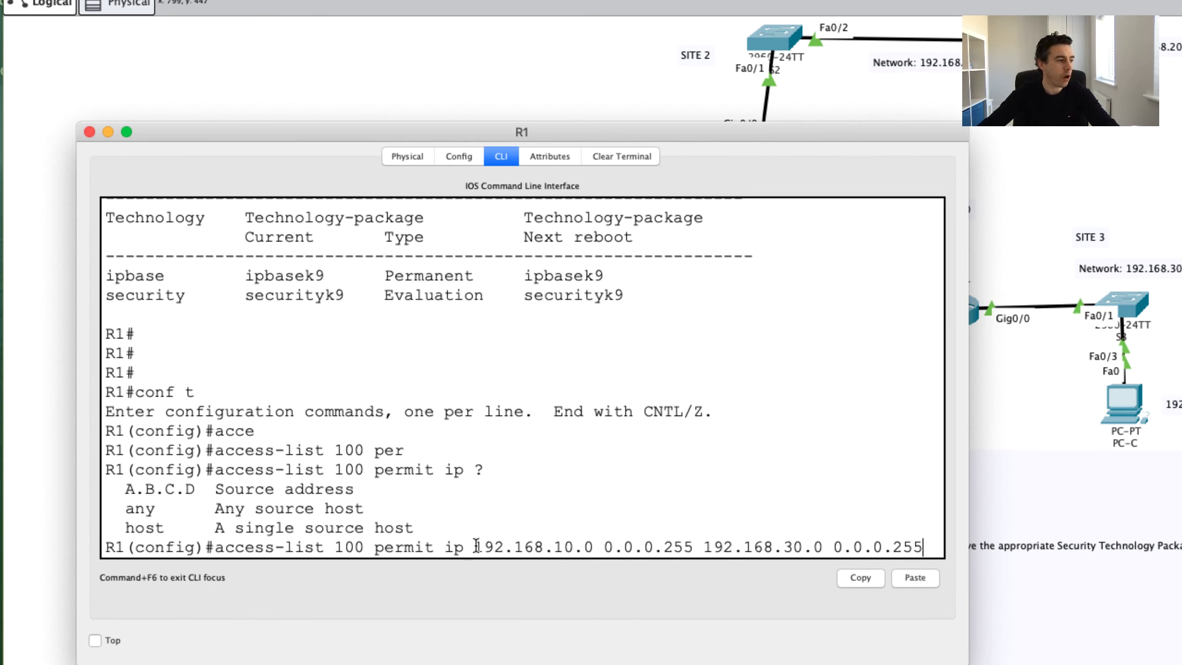
# Check the source and destination networks in the access-list 100 rule and submit the completed command on R1.
pyautogui.moveTo(477, 546); pyautogui.dragTo(572, 549)
pyautogui.moveTo(704, 547); pyautogui.dragTo(825, 547)
pyautogui.click(930, 547)
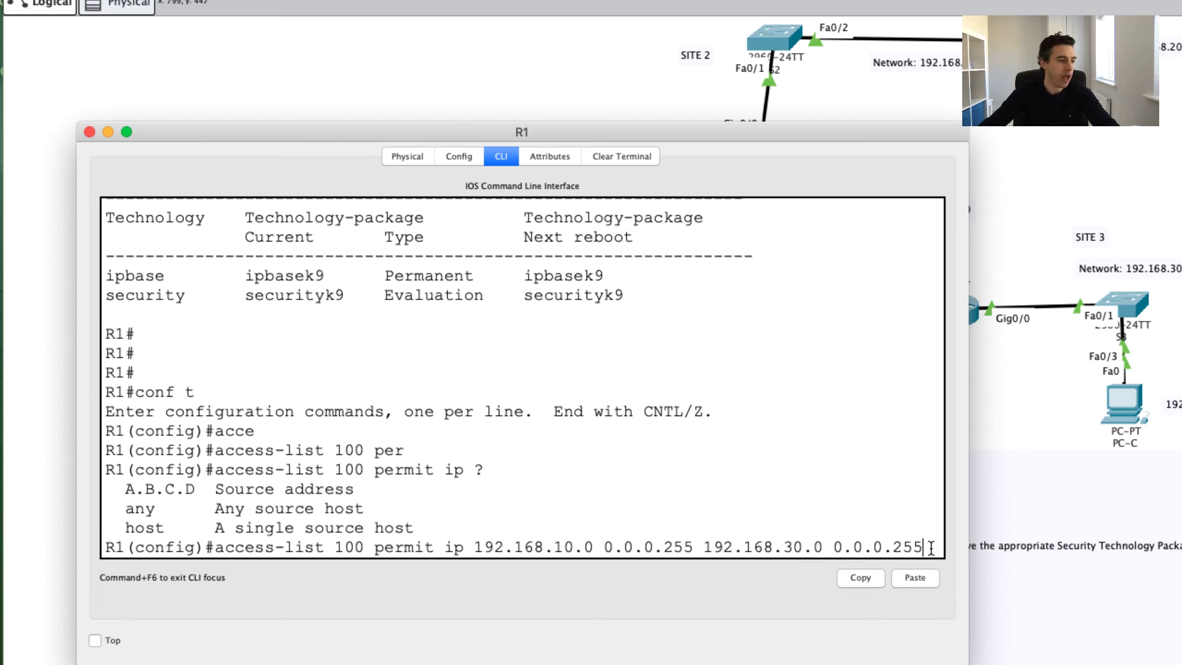
pyautogui.press('Return')
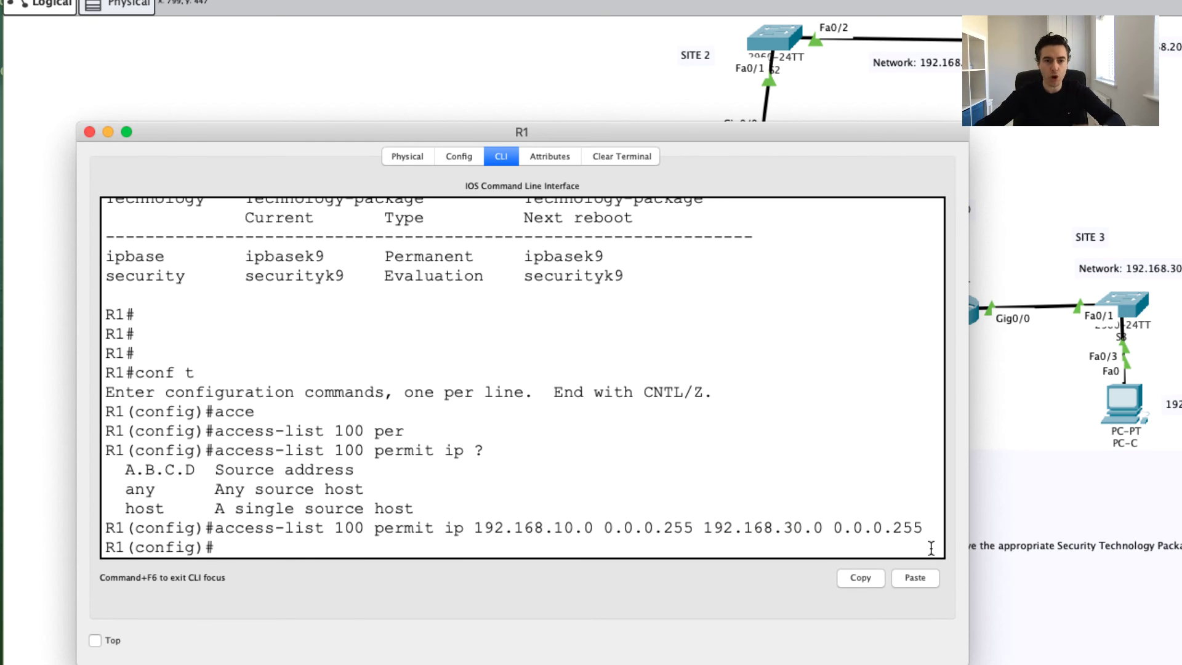
# Return to the network topology and objectives, and inspect router R3's interface summary at the far end of the VPN tunnel.
pyautogui.moveTo(277, 131); pyautogui.dragTo(1081, 0)
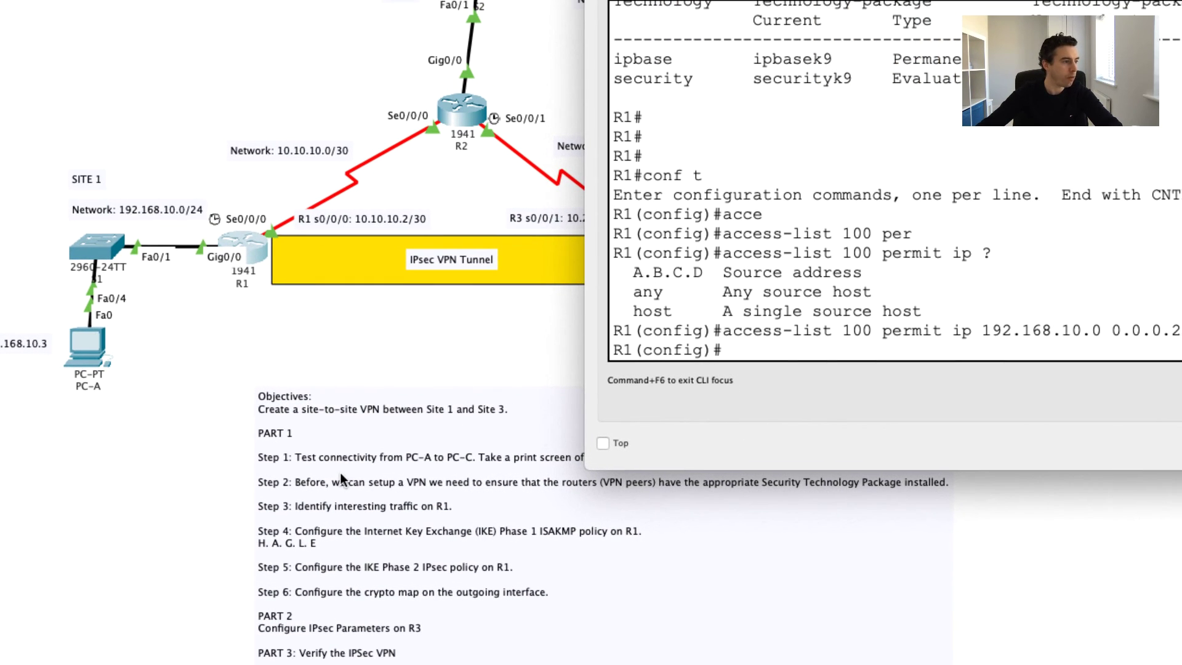
pyautogui.click(284, 473)
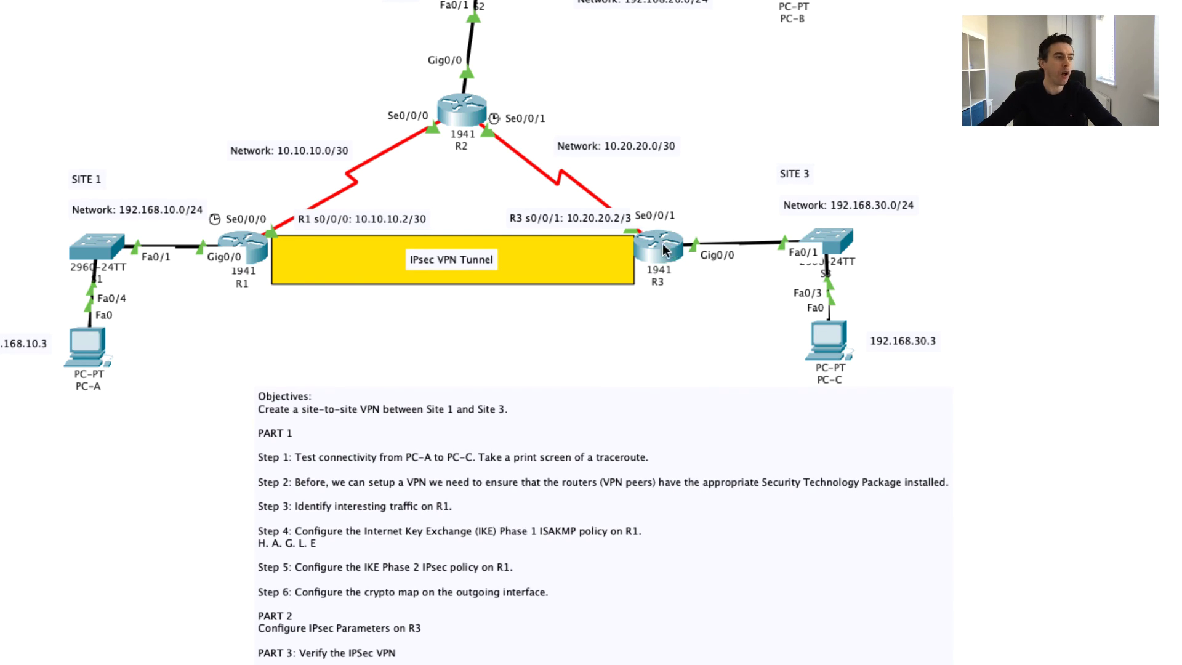
pyautogui.moveTo(660, 251)
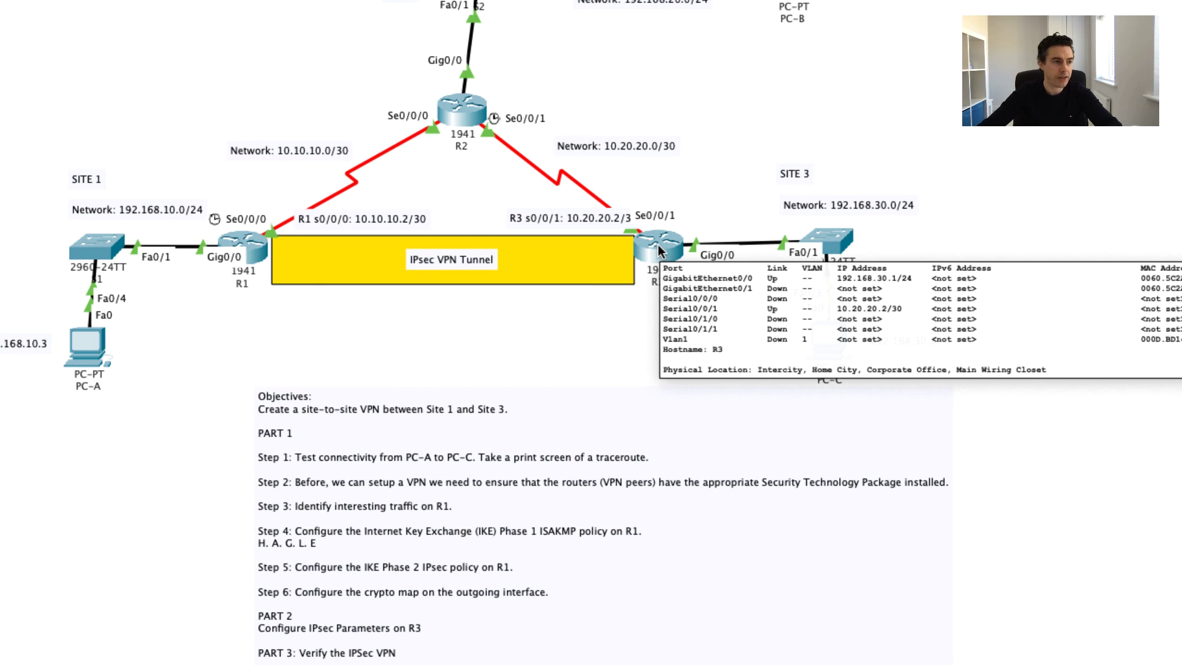